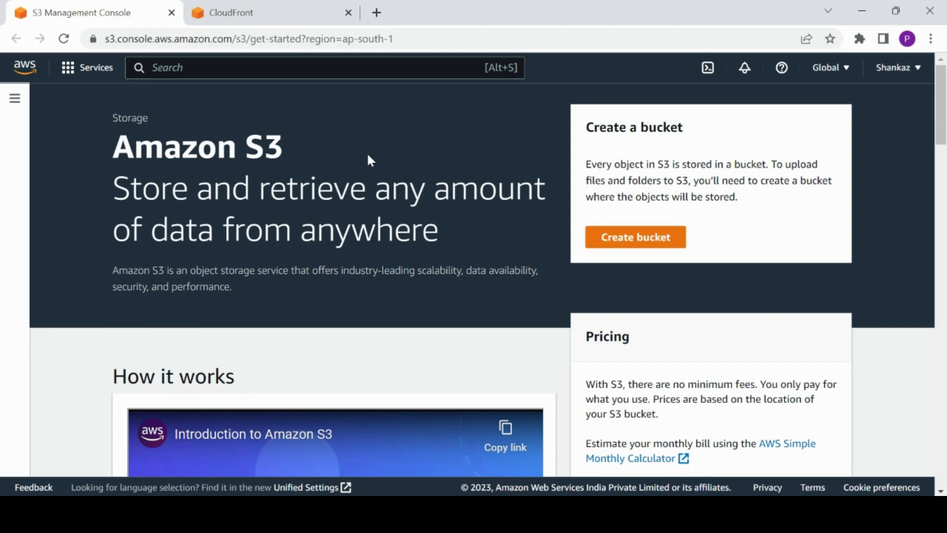
Start creating a new S3 bucket named shankazdemobucketforwebsitehosting.
{"action": "left_click", "coordinate": [617, 242]}
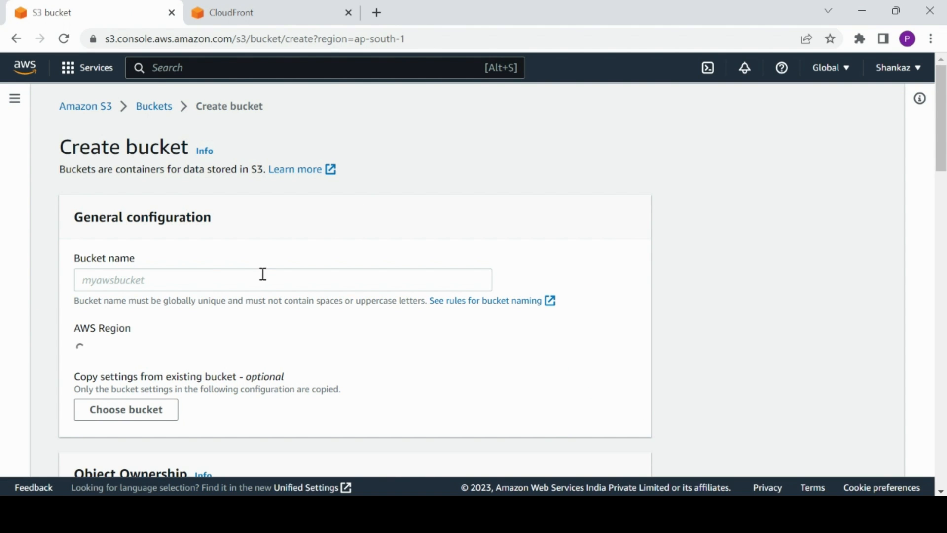
{"action": "left_click", "coordinate": [269, 284]}
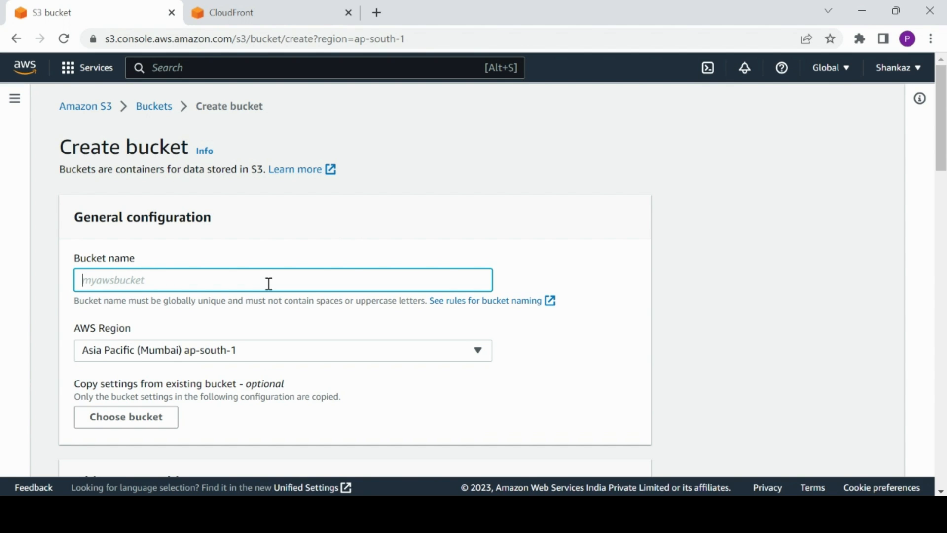
{"action": "type", "text": "shankazdemobuck"}
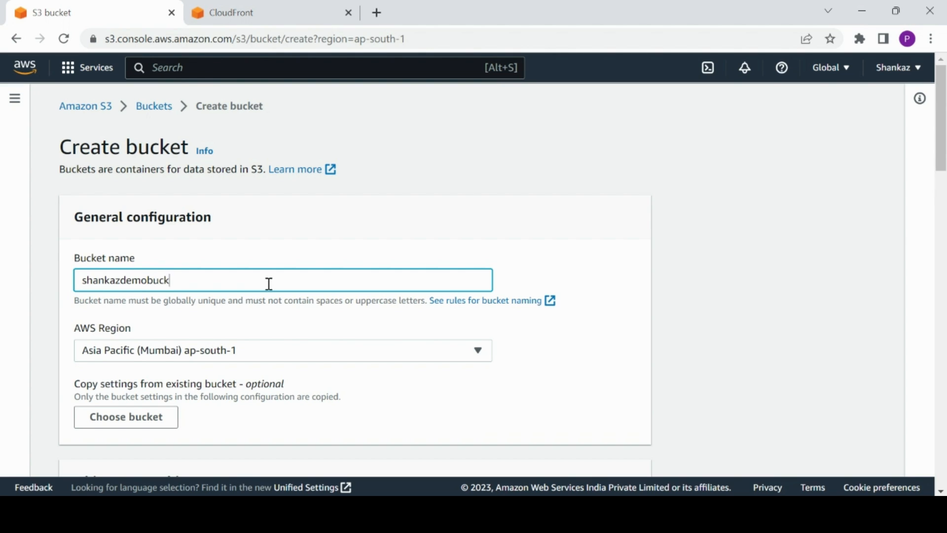
{"action": "type", "text": "etforwensitehost"}
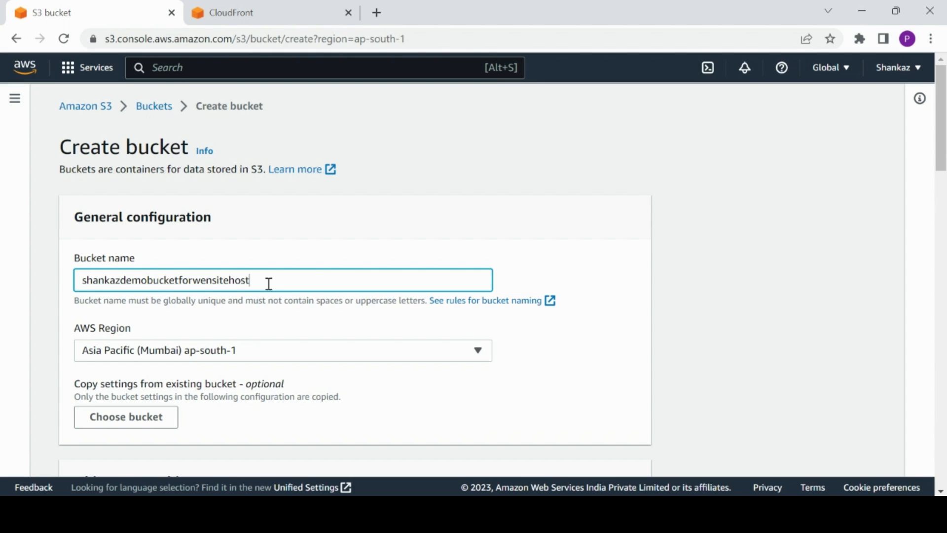
{"action": "key", "text": "BackSpace"}
{"action": "key", "text": "BackSpace"}
{"action": "key", "text": "BackSpace"}
{"action": "key", "text": "BackSpace"}
{"action": "key", "text": "BackSpace"}
{"action": "key", "text": "BackSpace"}
{"action": "key", "text": "BackSpace"}
{"action": "key", "text": "BackSpace"}
{"action": "key", "text": "BackSpace"}
{"action": "type", "text": "bsitehosting"}
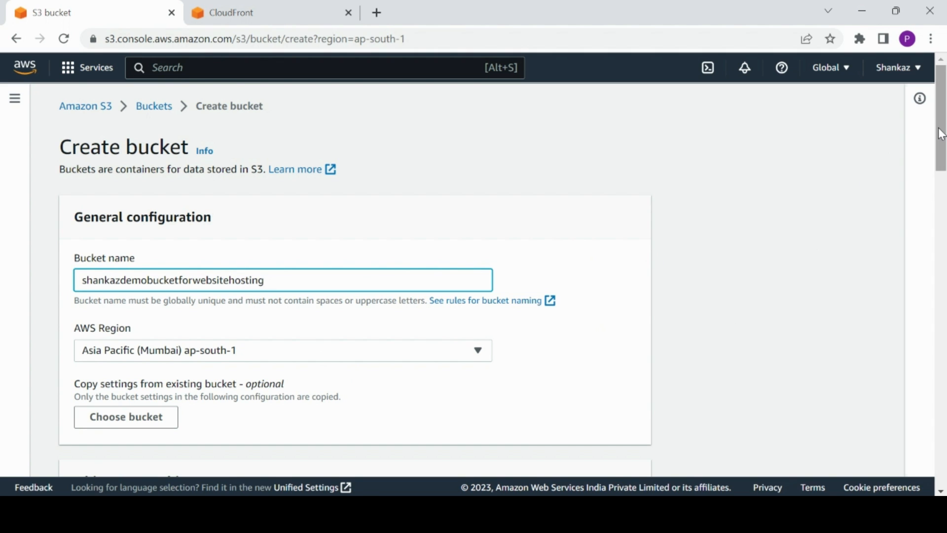
Disable the bucket key and create the bucket.
{"action": "left_click_drag", "start_coordinate": [941, 133], "coordinate": [945, 447]}
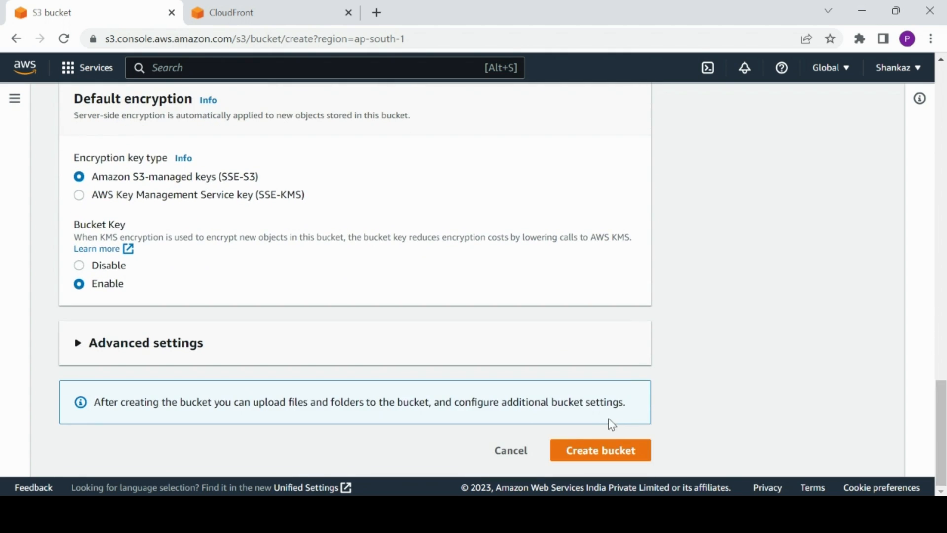
{"action": "left_click", "coordinate": [79, 266]}
{"action": "left_click", "coordinate": [587, 451]}
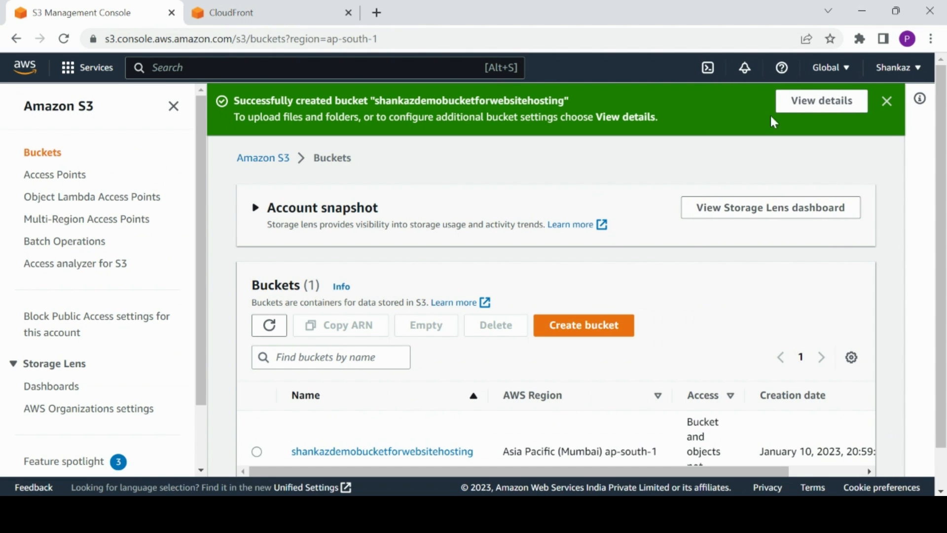
Open the new bucket and add index.html and style.css from Downloads to an upload.
{"action": "left_click", "coordinate": [886, 101]}
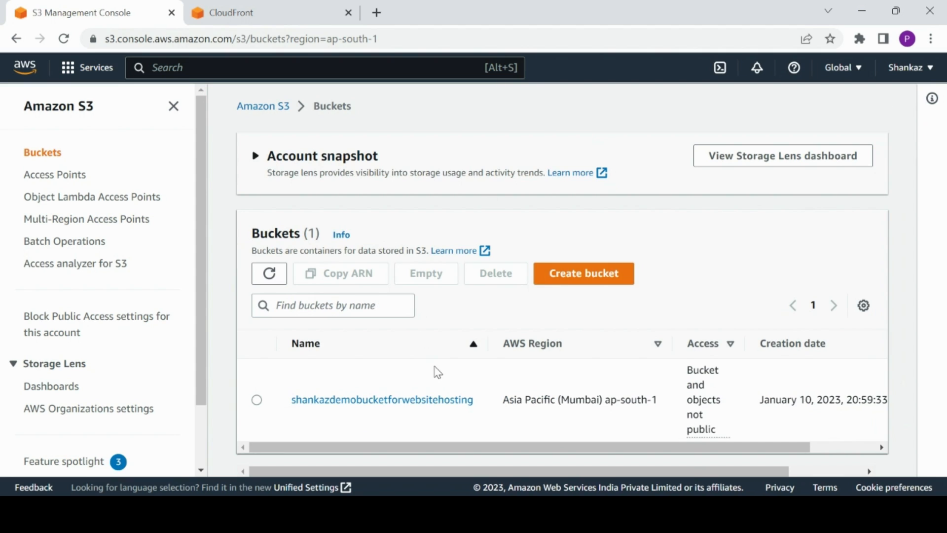
{"action": "left_click", "coordinate": [421, 402]}
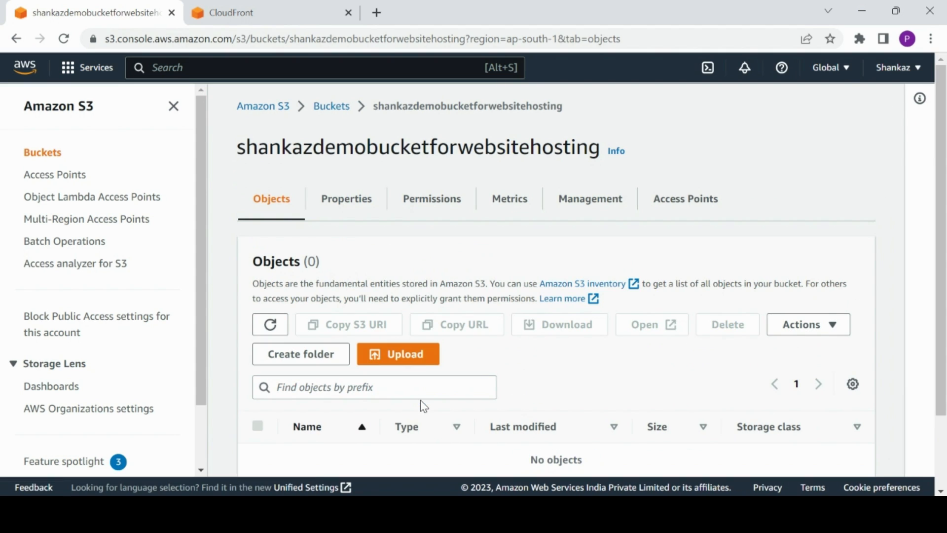
{"action": "left_click", "coordinate": [403, 360]}
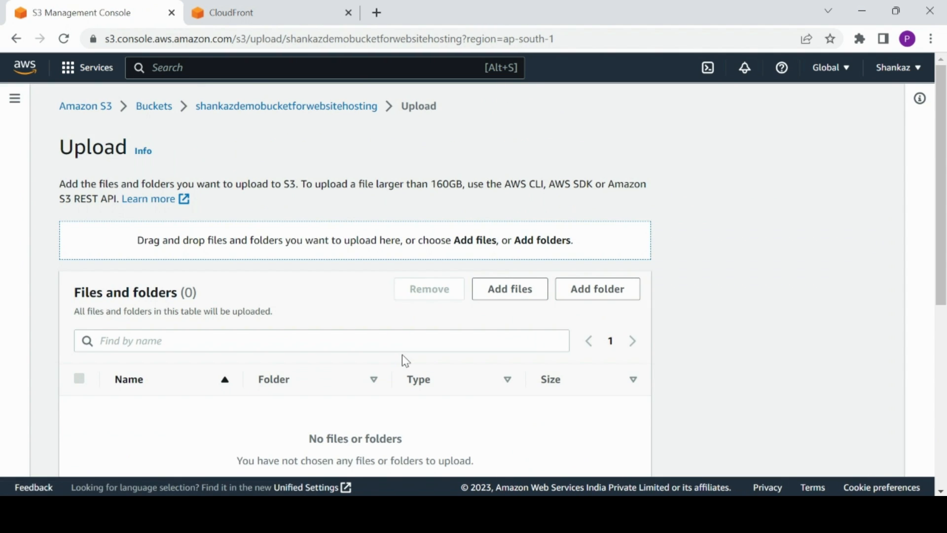
{"action": "left_click", "coordinate": [526, 299]}
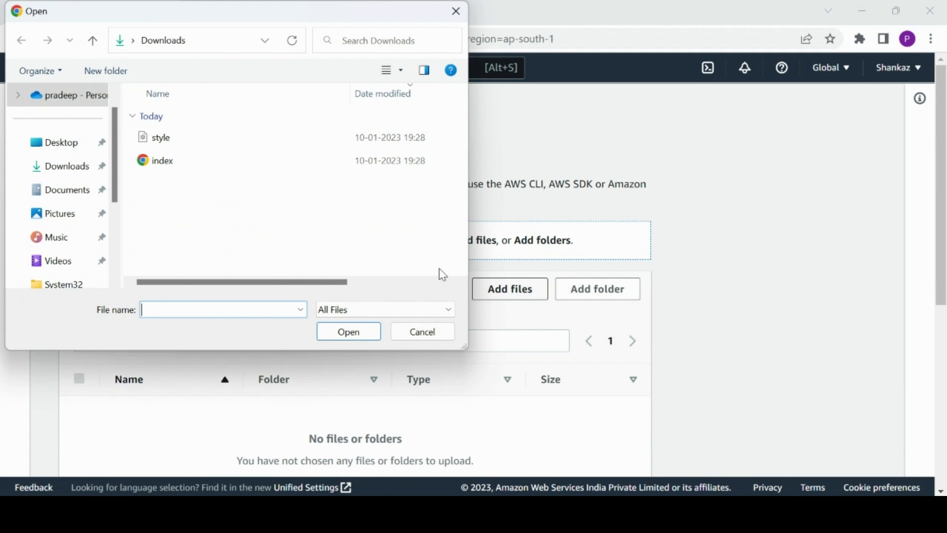
{"action": "left_click_drag", "start_coordinate": [187, 177], "coordinate": [175, 140]}
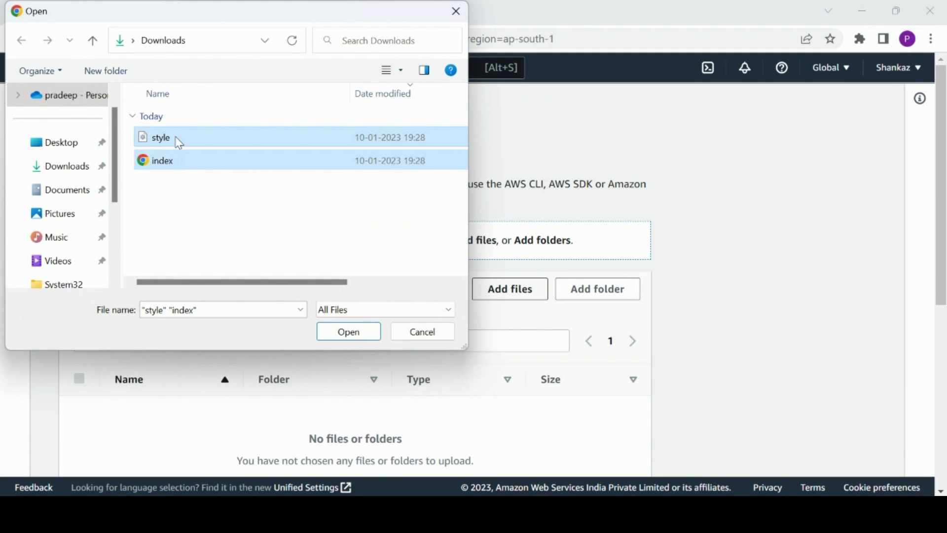
{"action": "left_click", "coordinate": [348, 333]}
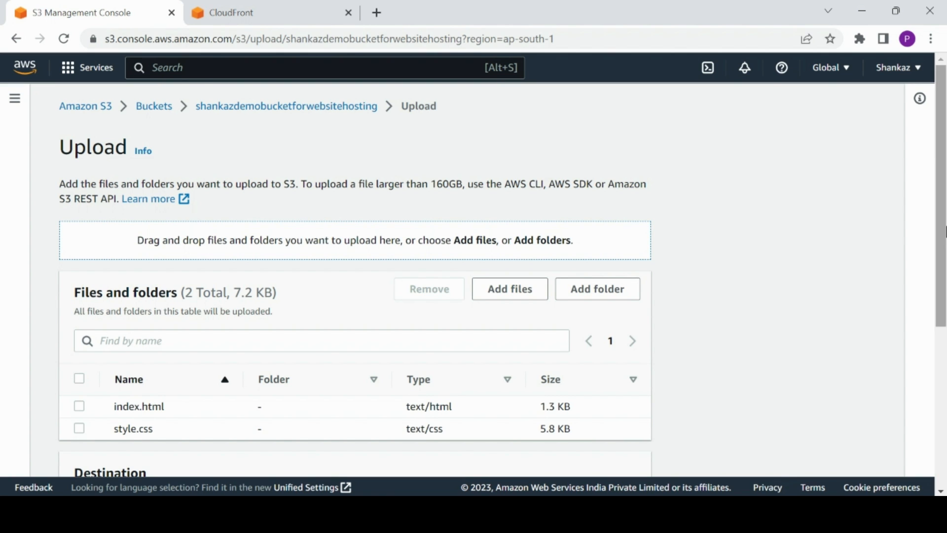
Expand the upload's Permissions and Properties sections, upload the two files, and close the status page.
{"action": "left_click_drag", "start_coordinate": [942, 229], "coordinate": [930, 449]}
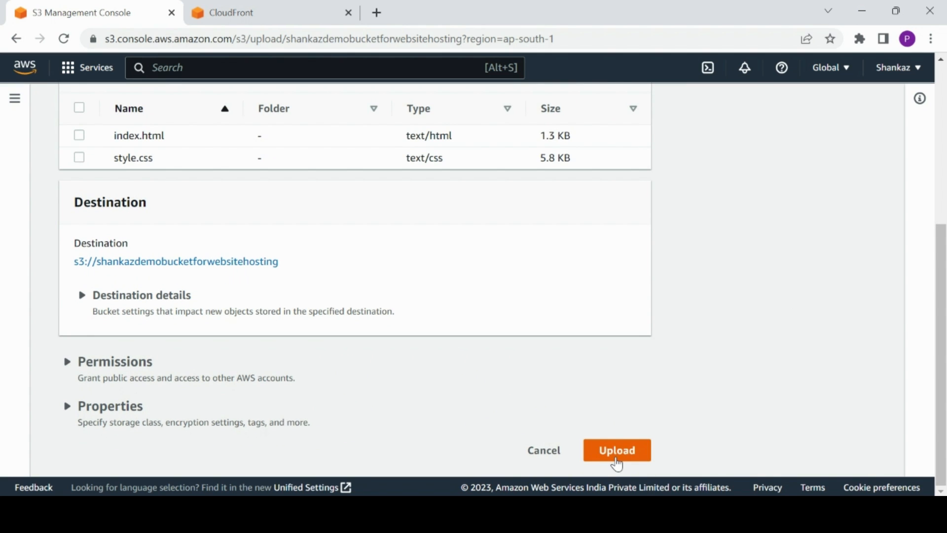
{"action": "left_click", "coordinate": [67, 368]}
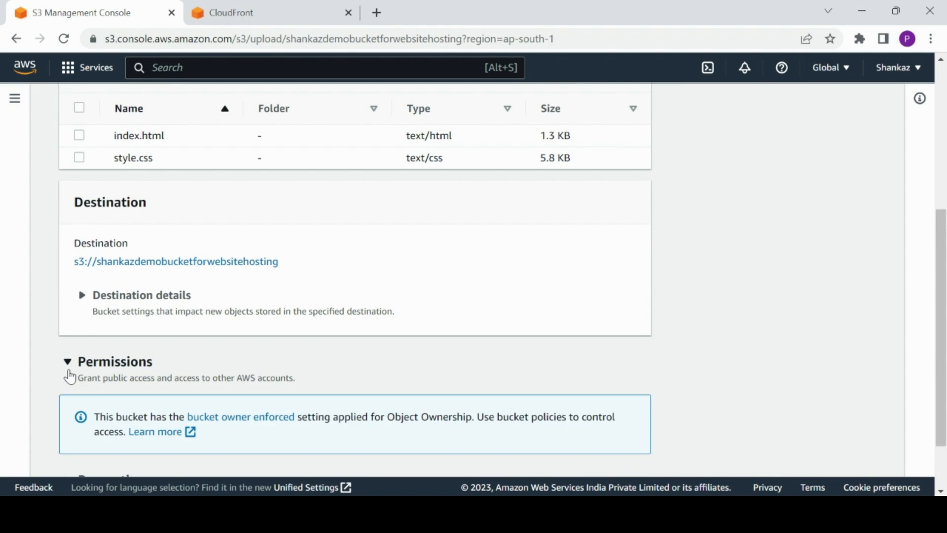
{"action": "left_click_drag", "start_coordinate": [944, 249], "coordinate": [944, 288]}
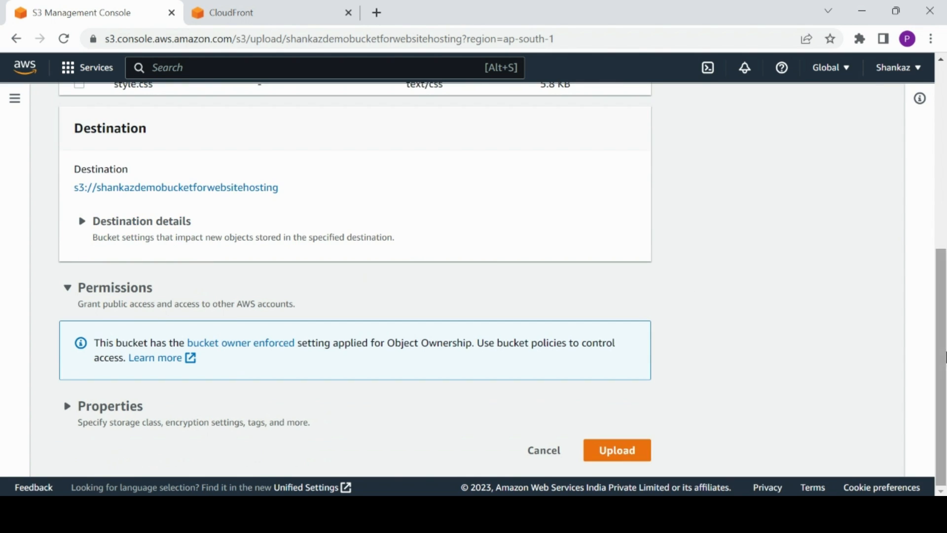
{"action": "left_click", "coordinate": [67, 409]}
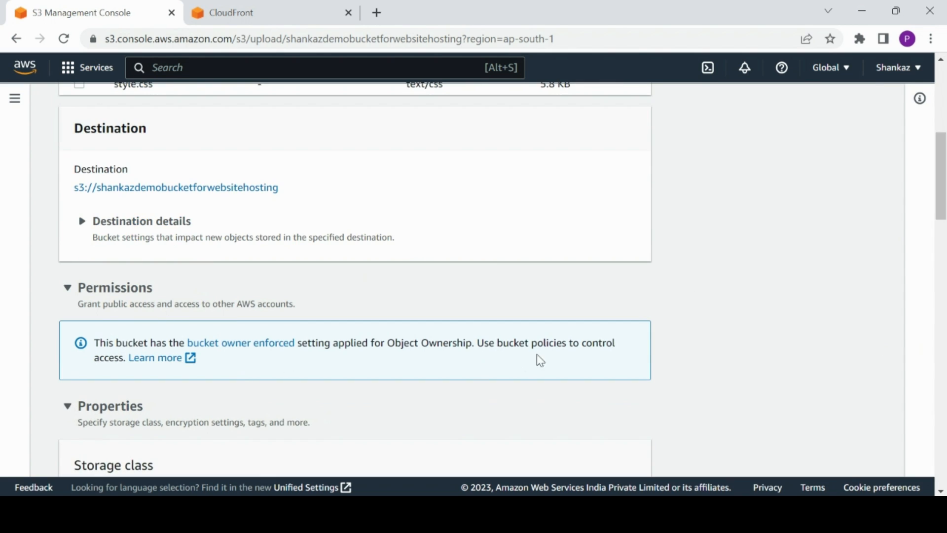
{"action": "left_click_drag", "start_coordinate": [943, 173], "coordinate": [943, 439]}
{"action": "left_click_drag", "start_coordinate": [943, 402], "coordinate": [939, 444]}
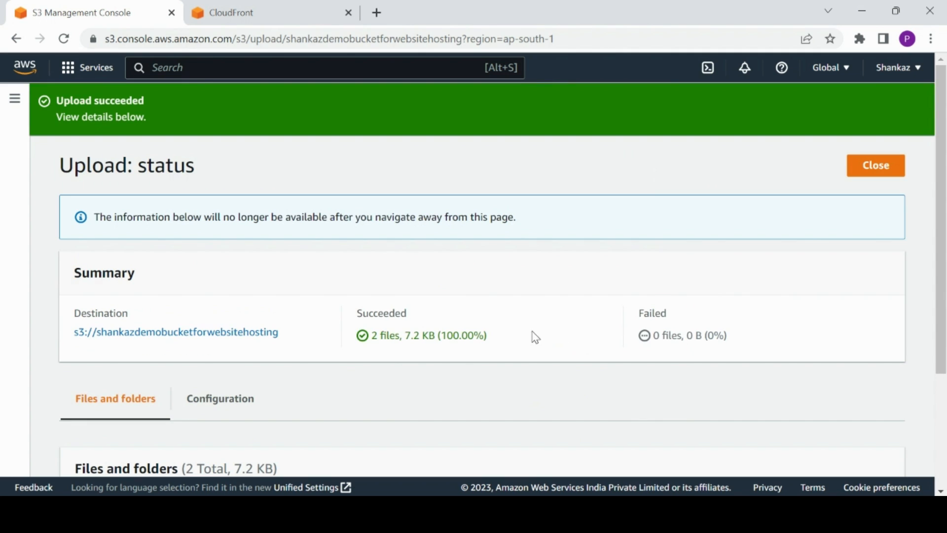
{"action": "left_click", "coordinate": [873, 165]}
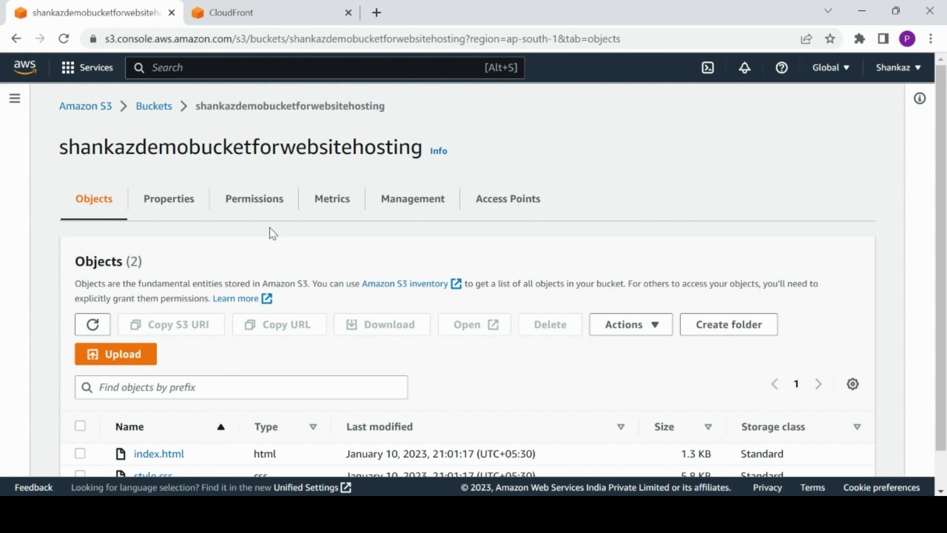
Check the bucket's permissions settings and return to its objects list.
{"action": "left_click_drag", "start_coordinate": [942, 202], "coordinate": [932, 244]}
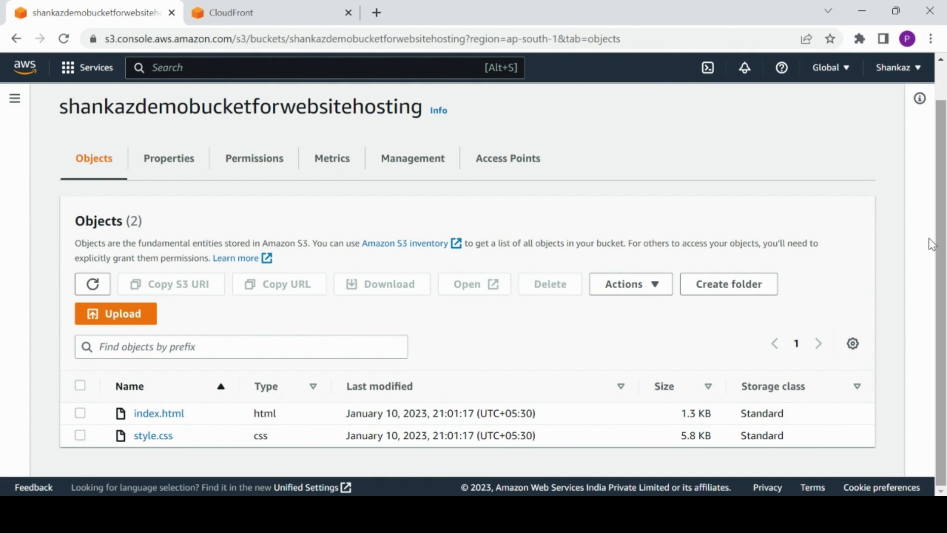
{"action": "left_click", "coordinate": [259, 161]}
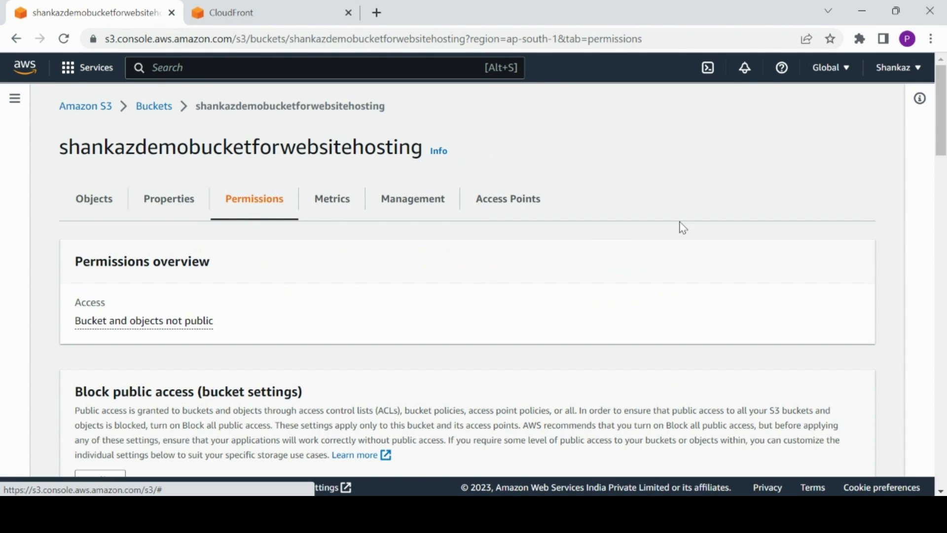
{"action": "left_click_drag", "start_coordinate": [942, 148], "coordinate": [897, 78]}
{"action": "left_click", "coordinate": [96, 217]}
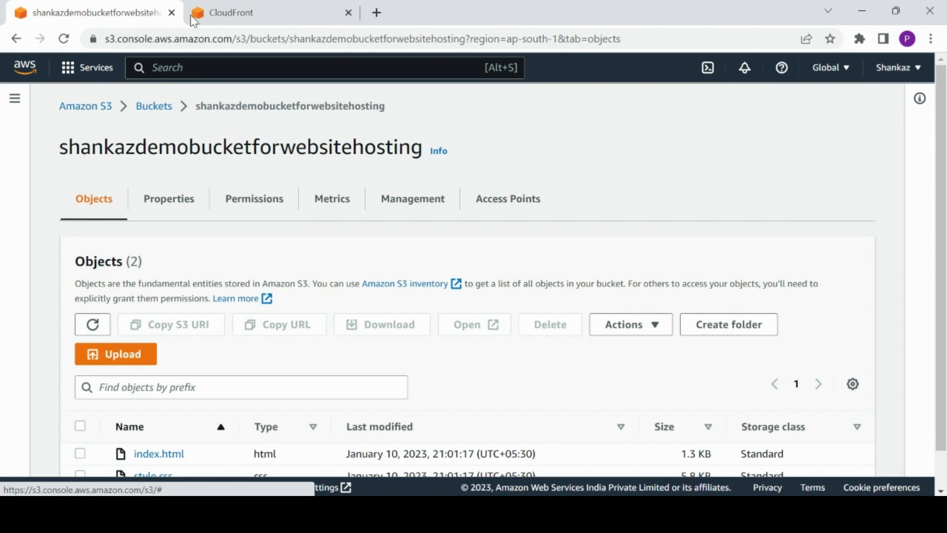
Switch to the CloudFront console tab.
{"action": "left_click", "coordinate": [223, 12]}
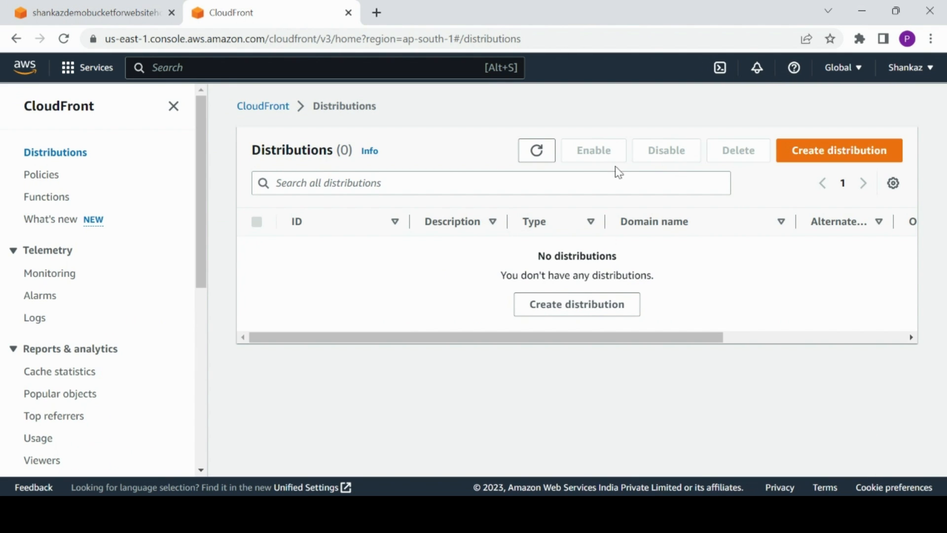
{"action": "left_click", "coordinate": [190, 69]}
{"action": "type", "text": "cloy"}
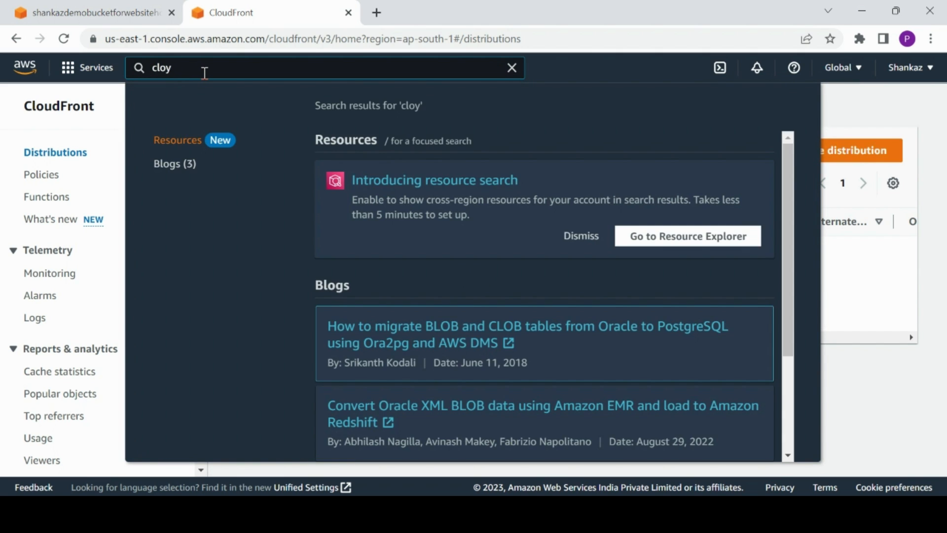
{"action": "key", "text": "BackSpace"}
{"action": "key", "text": "BackSpace"}
{"action": "key", "text": "BackSpace"}
{"action": "key", "text": "BackSpace"}
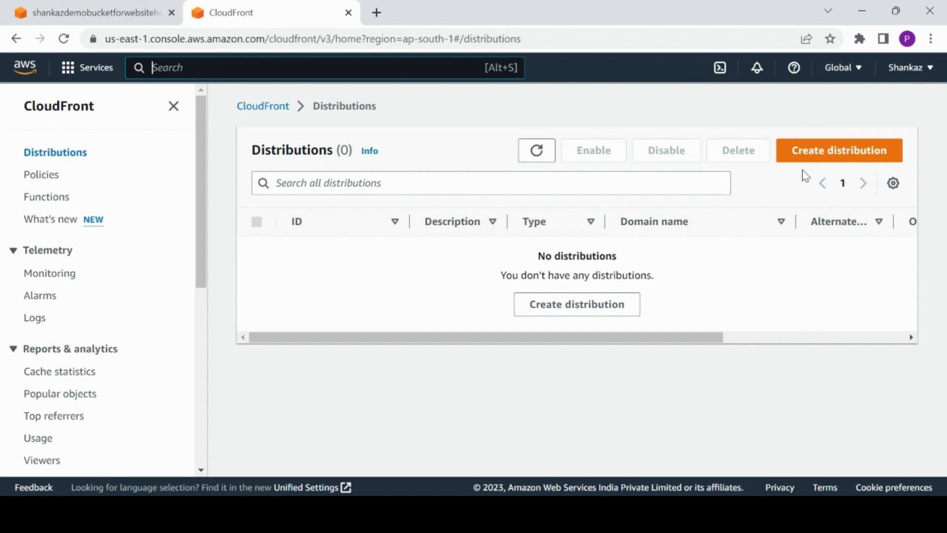
Start creating a CloudFront distribution with the shankazdemobucketforwebsitehosting S3 bucket as the origin domain.
{"action": "left_click", "coordinate": [809, 154]}
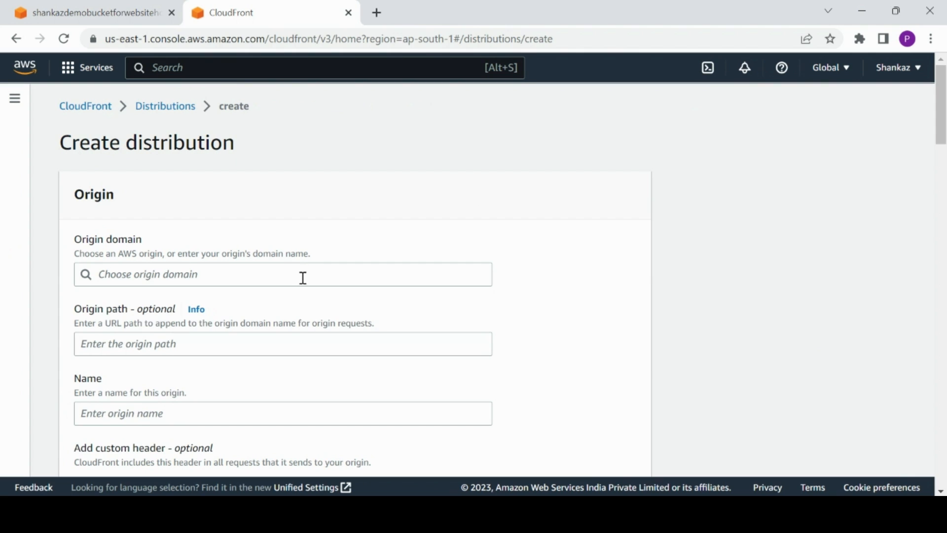
{"action": "left_click", "coordinate": [303, 277]}
{"action": "left_click", "coordinate": [297, 326]}
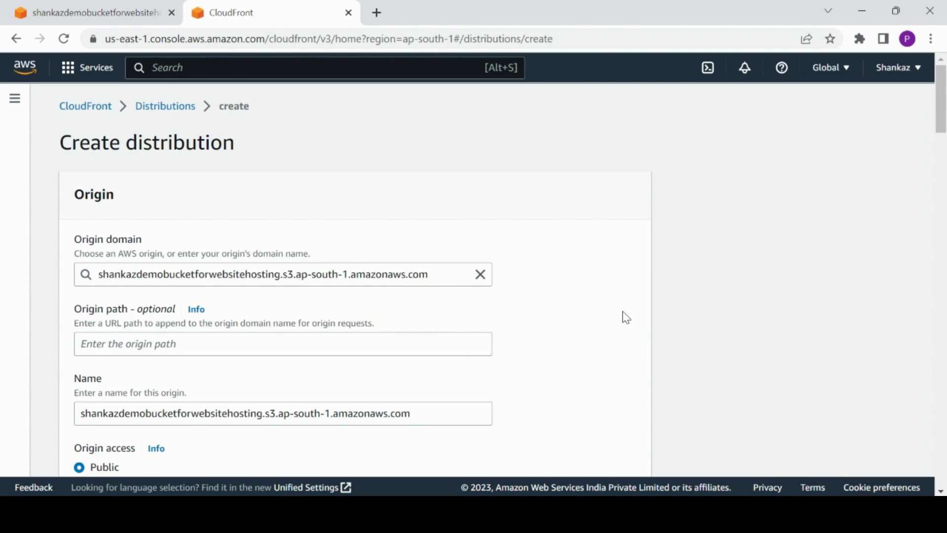
{"action": "left_click_drag", "start_coordinate": [942, 116], "coordinate": [943, 136]}
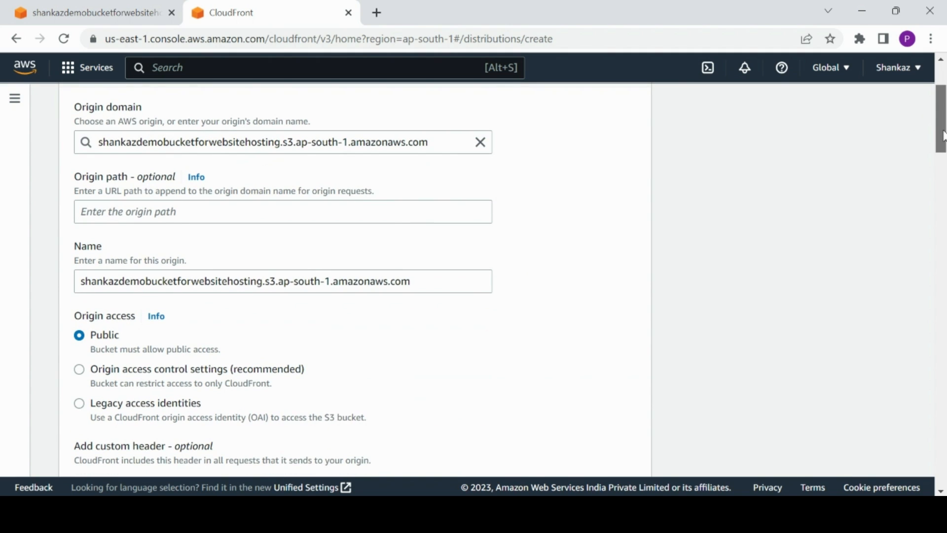
{"action": "left_click", "coordinate": [292, 217]}
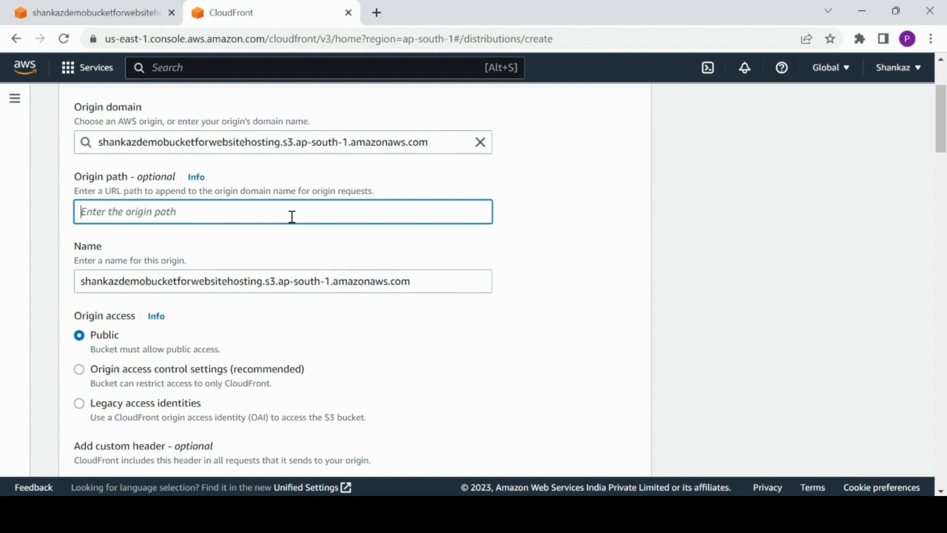
{"action": "left_click", "coordinate": [735, 243]}
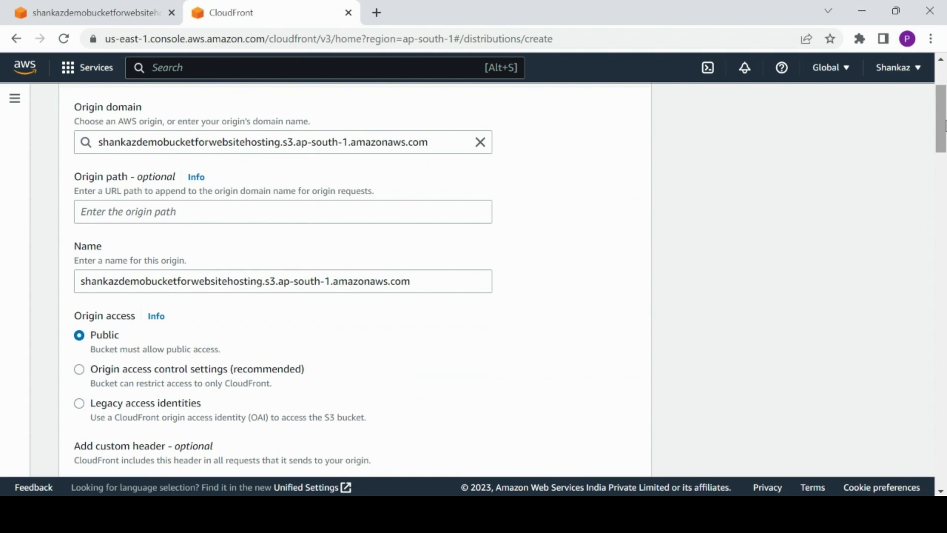
{"action": "scroll", "coordinate": [944, 126], "scroll_direction": "down", "scroll_amount": 4}
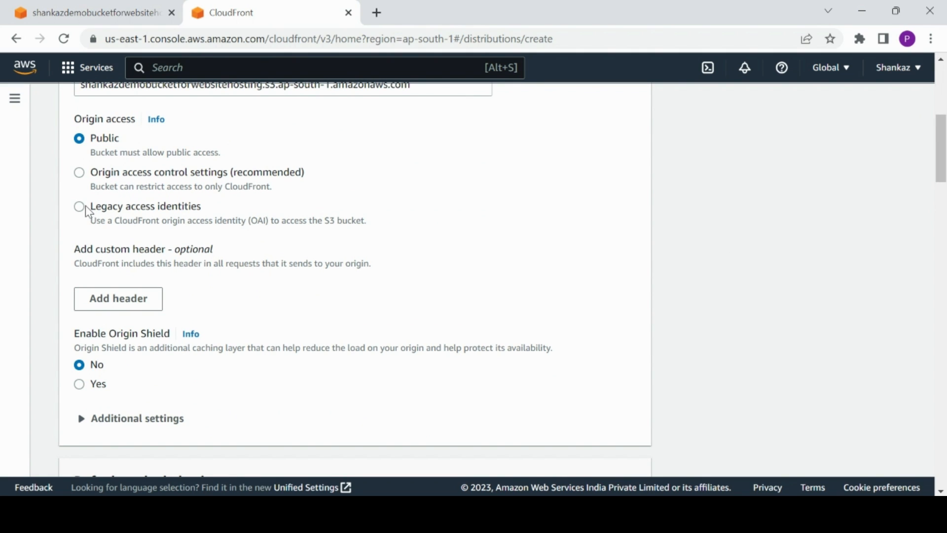
Set the origin access to Legacy access identities and open the origin access identity list.
{"action": "left_click", "coordinate": [78, 174]}
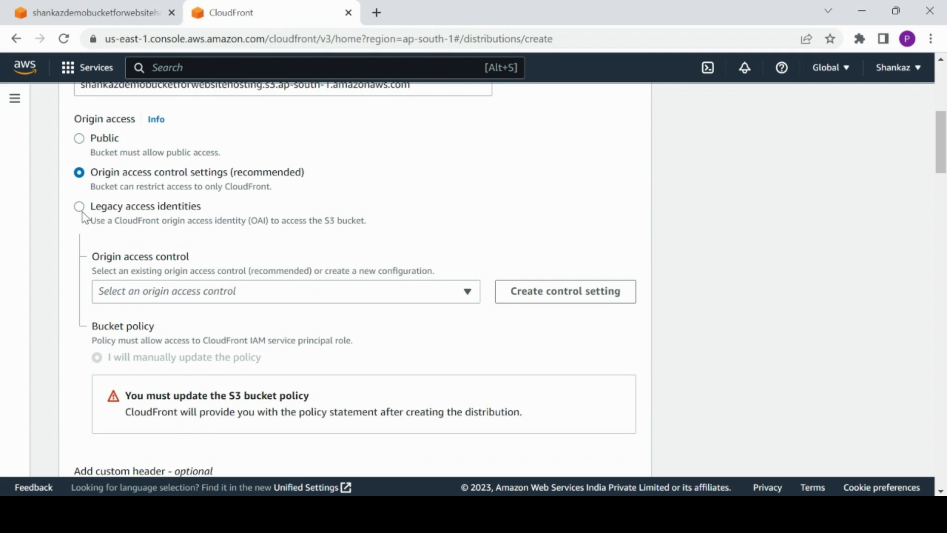
{"action": "left_click", "coordinate": [80, 208]}
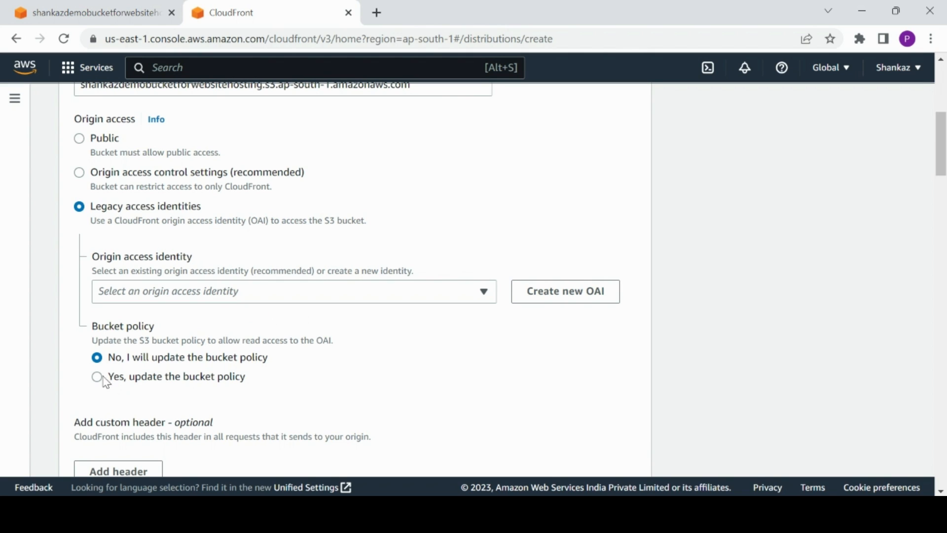
{"action": "left_click", "coordinate": [439, 291]}
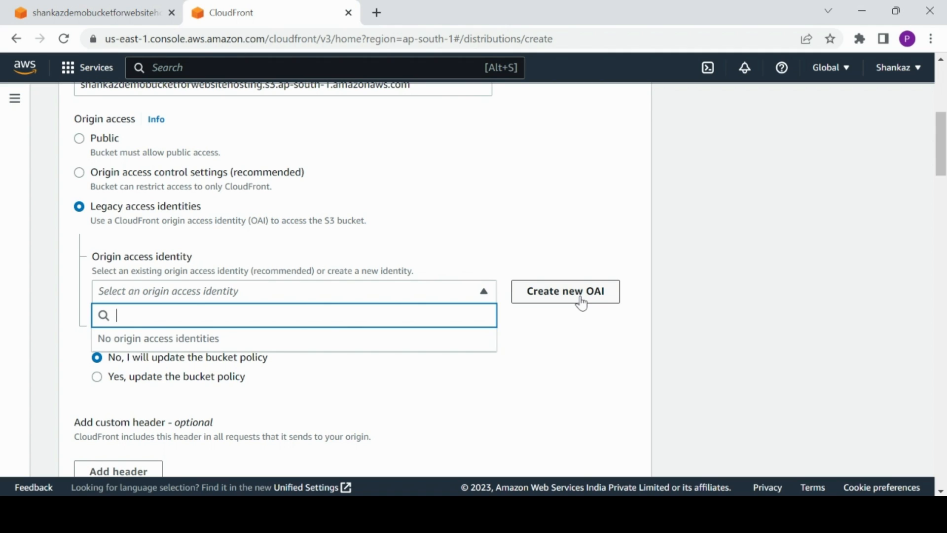
{"action": "left_click", "coordinate": [700, 271]}
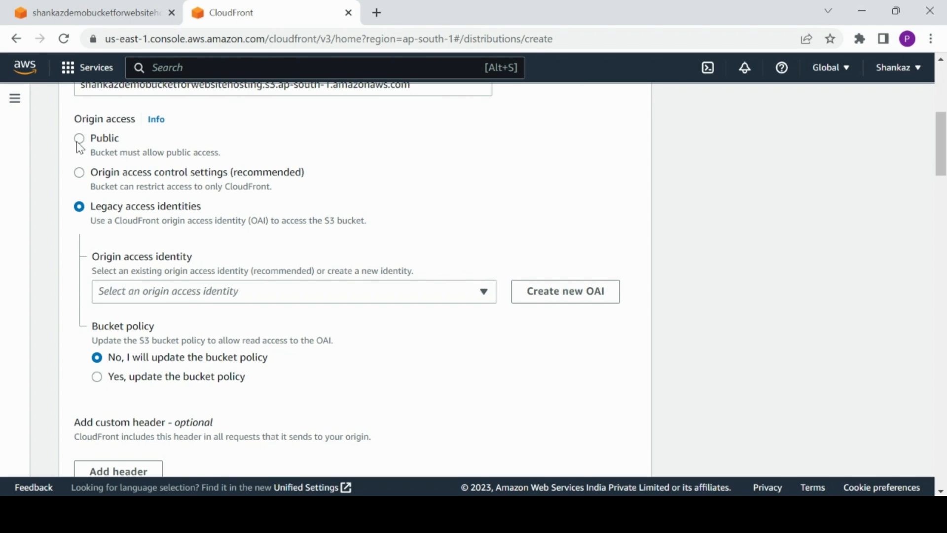
Switch origin access to Origin access control settings (recommended) and create a new control setting with the default name.
{"action": "left_click", "coordinate": [79, 173]}
{"action": "left_click", "coordinate": [340, 292]}
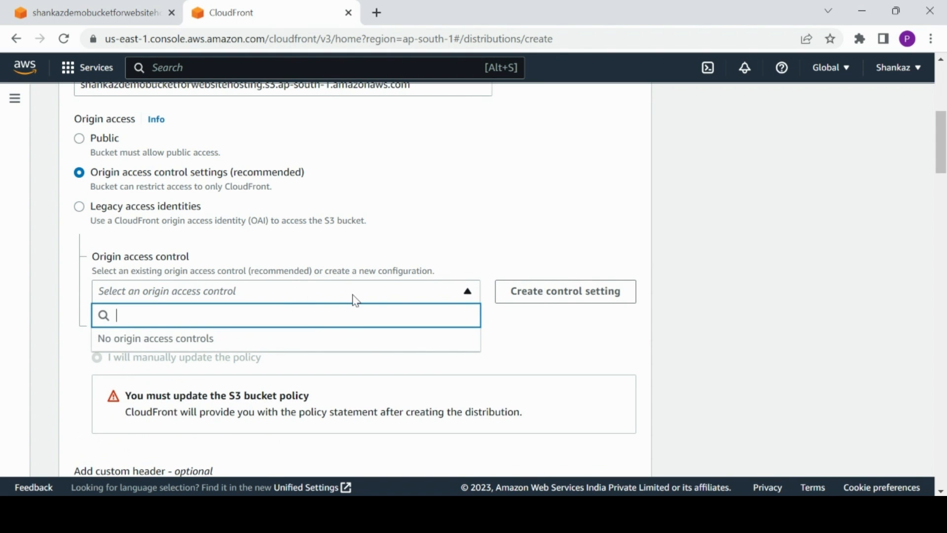
{"action": "left_click", "coordinate": [537, 291]}
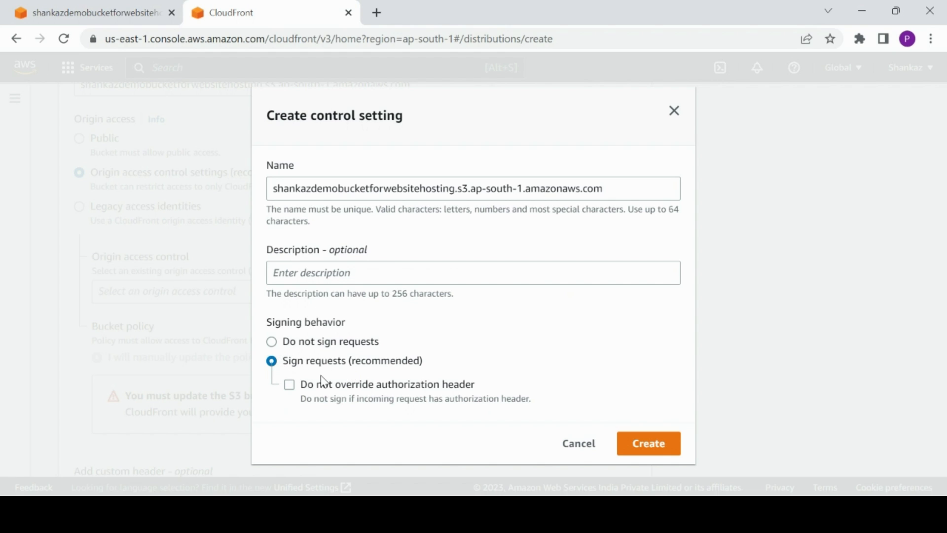
{"action": "left_click", "coordinate": [652, 449]}
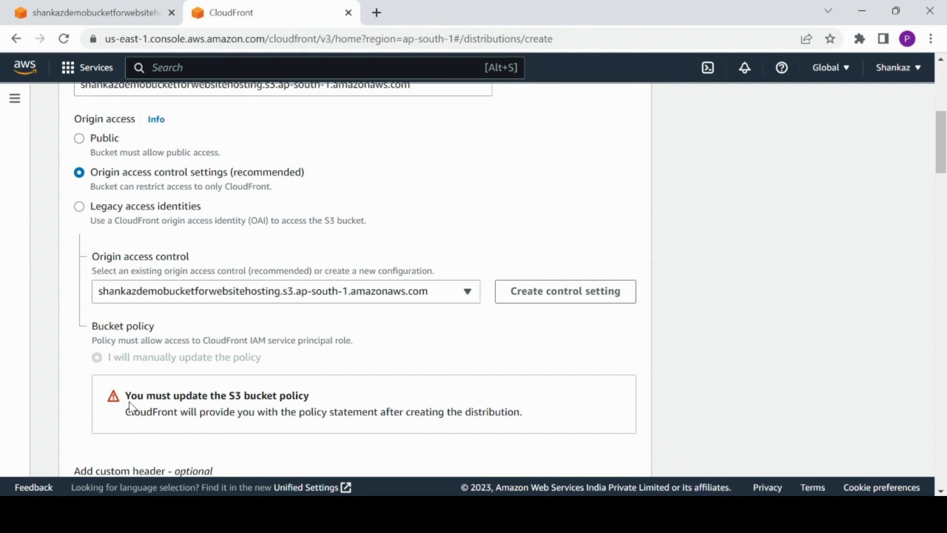
Create the distribution, keeping the remaining settings at their defaults.
{"action": "left_click_drag", "start_coordinate": [128, 396], "coordinate": [309, 397]}
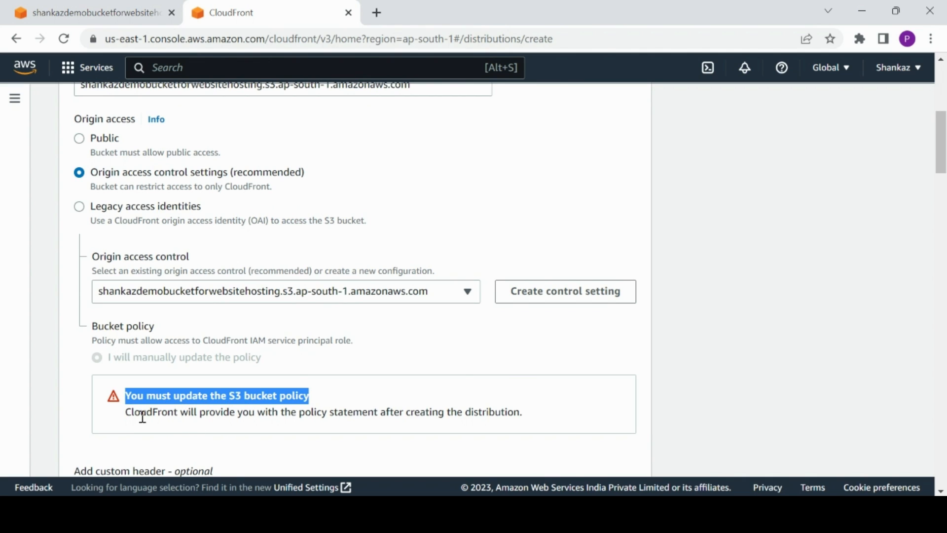
{"action": "left_click_drag", "start_coordinate": [127, 412], "coordinate": [527, 422]}
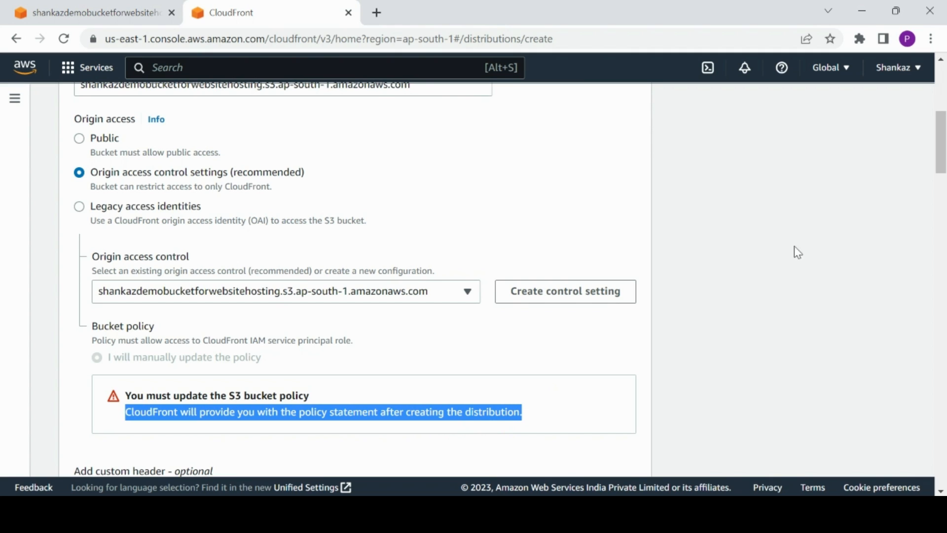
{"action": "left_click_drag", "start_coordinate": [942, 142], "coordinate": [943, 169]}
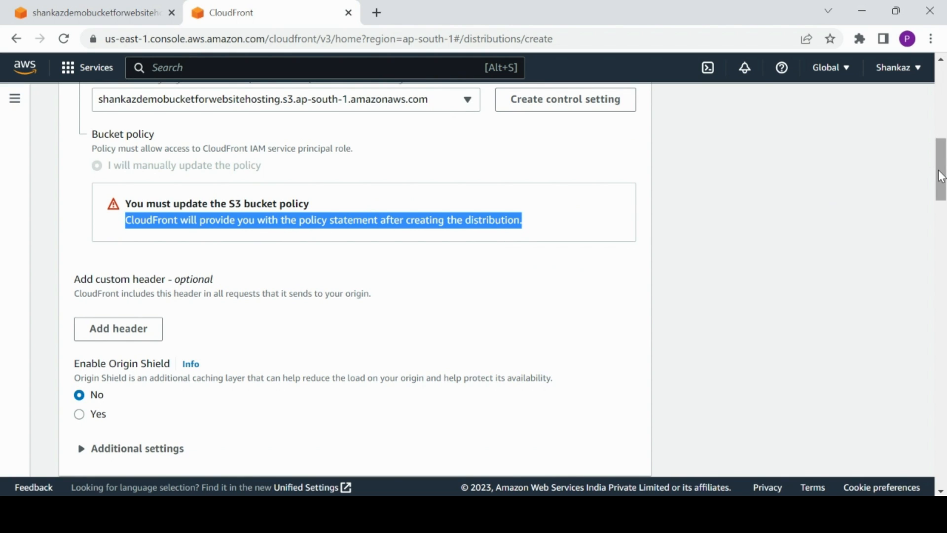
{"action": "left_click_drag", "start_coordinate": [941, 176], "coordinate": [939, 454]}
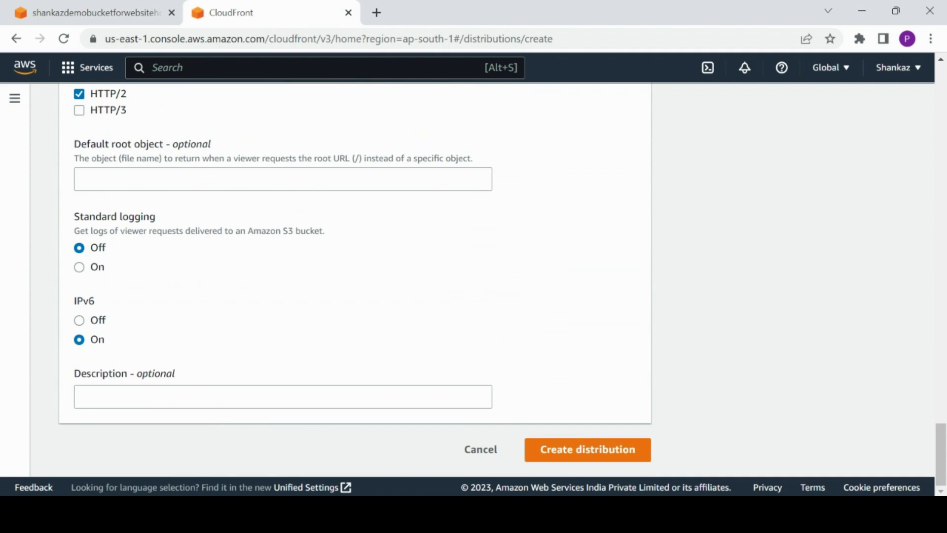
{"action": "left_click", "coordinate": [589, 453]}
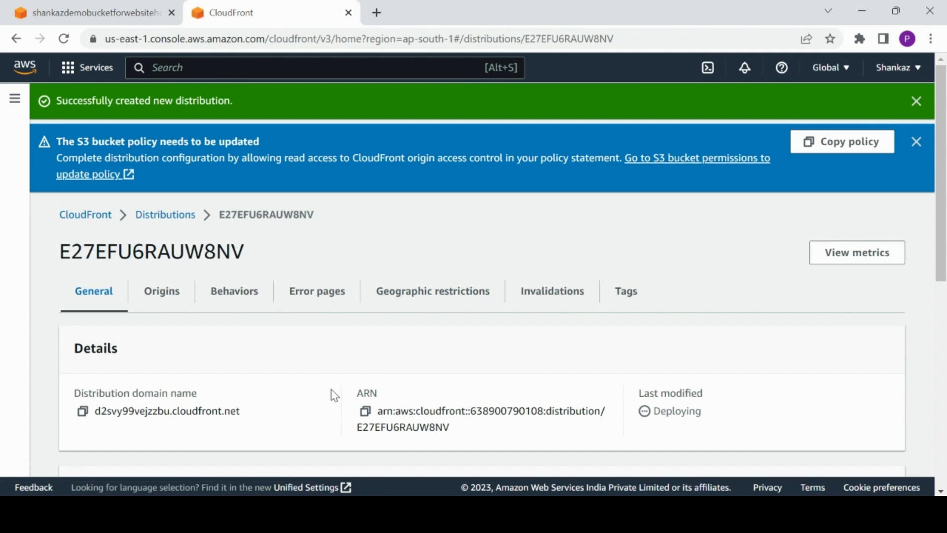
Go to the distributions list and check the new distribution's status and deployment progress.
{"action": "double_click", "coordinate": [669, 411]}
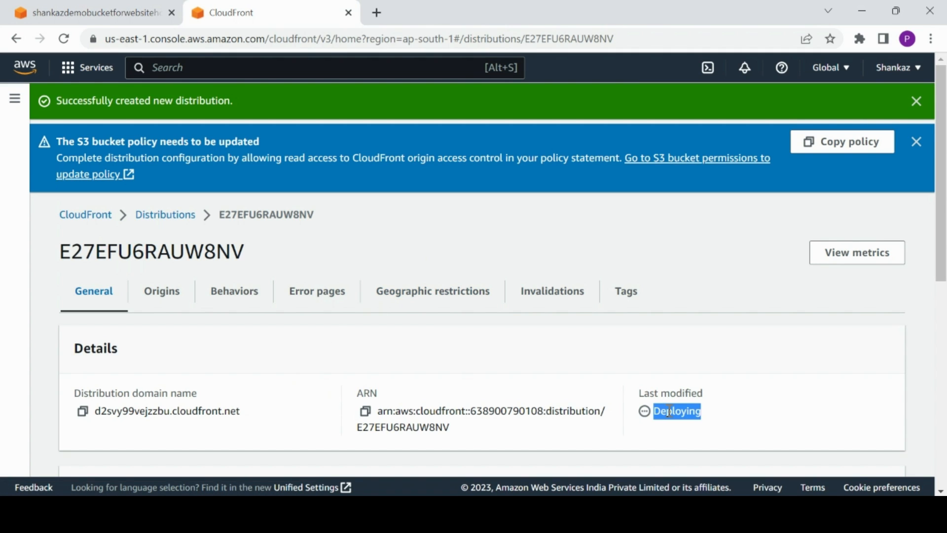
{"action": "left_click", "coordinate": [181, 226]}
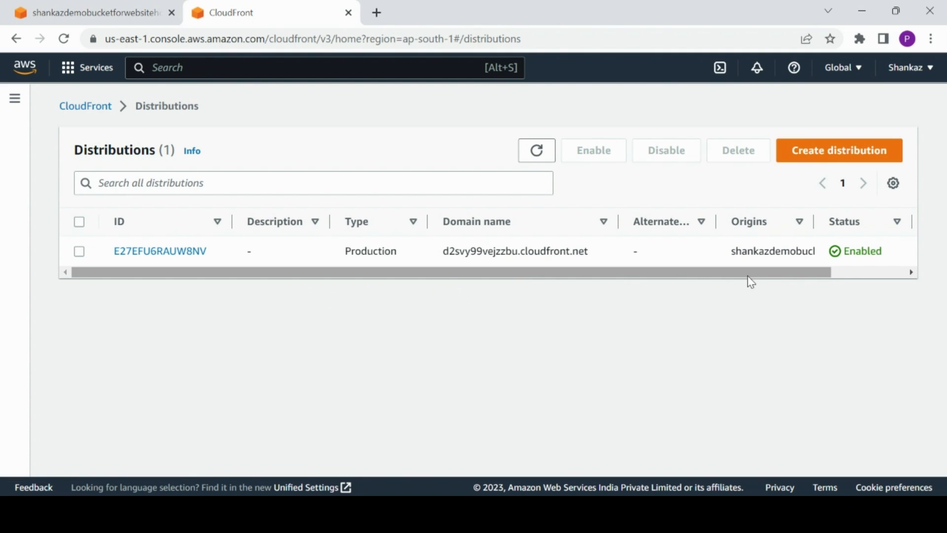
{"action": "left_click_drag", "start_coordinate": [748, 276], "coordinate": [855, 273]}
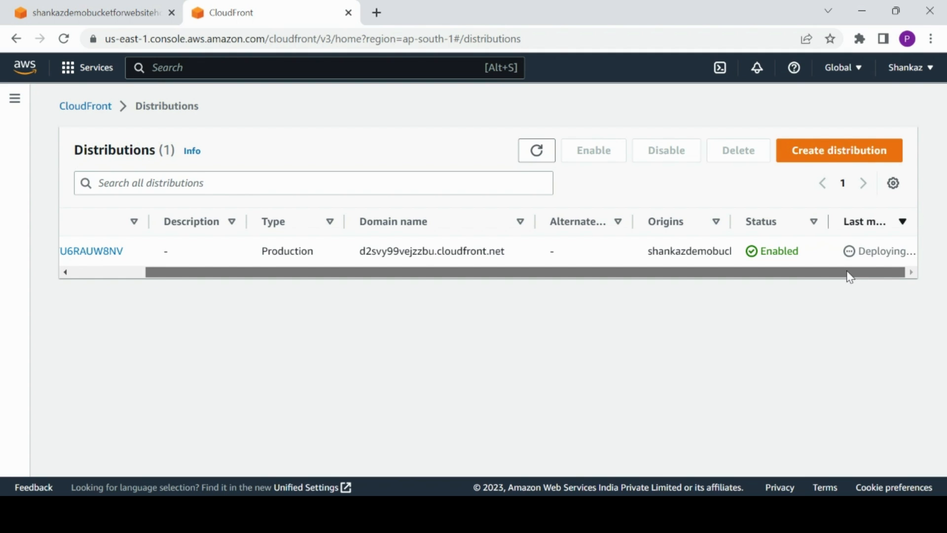
{"action": "left_click_drag", "start_coordinate": [848, 277], "coordinate": [873, 280]}
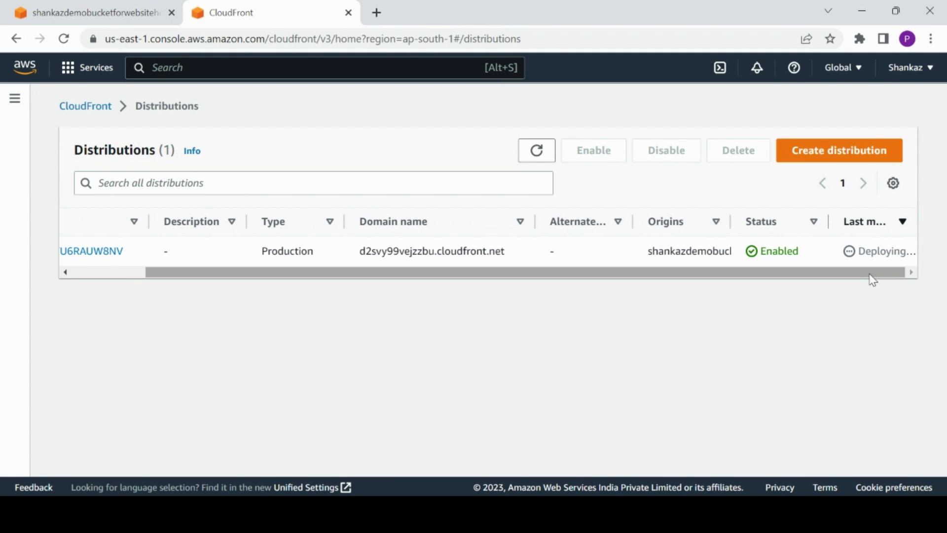
{"action": "left_click", "coordinate": [536, 156]}
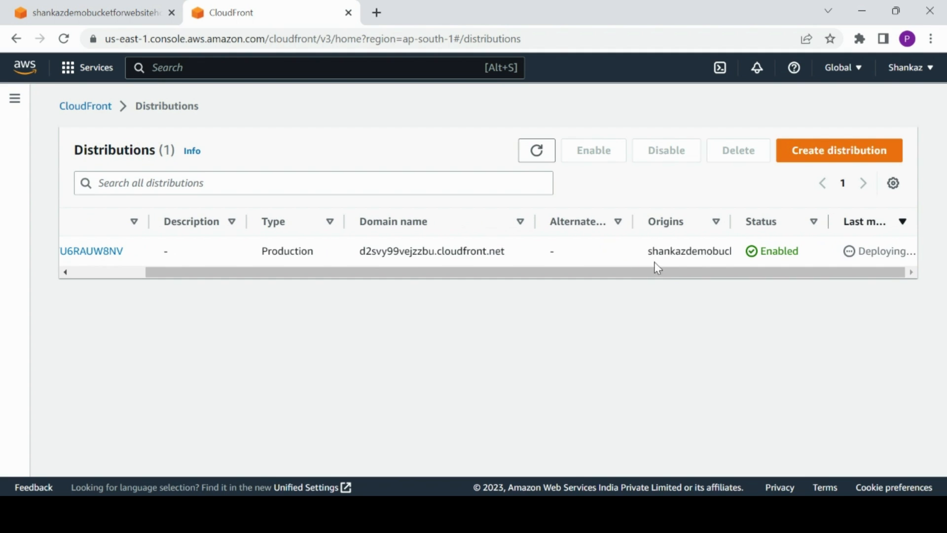
Enable static website hosting on the S3 bucket with index.html as the index document and save.
{"action": "left_click", "coordinate": [110, 7]}
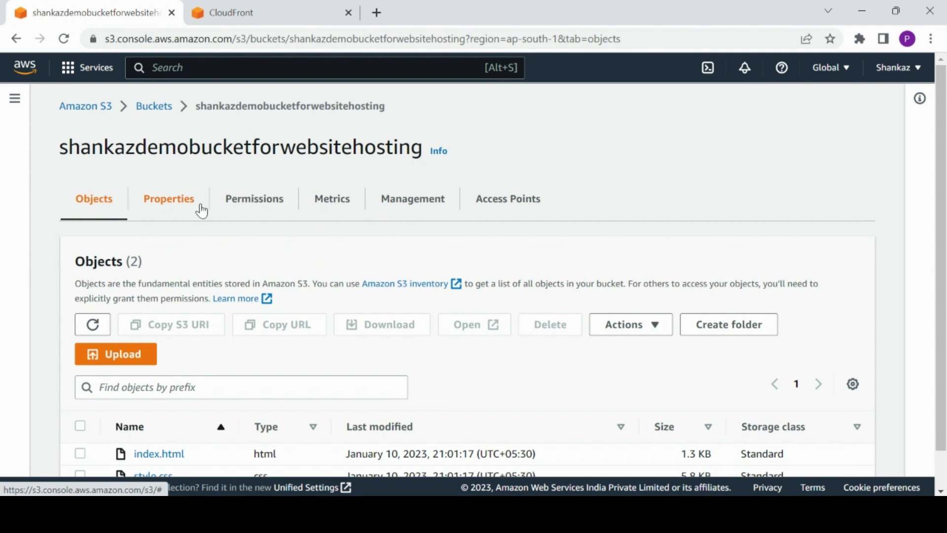
{"action": "left_click", "coordinate": [182, 204]}
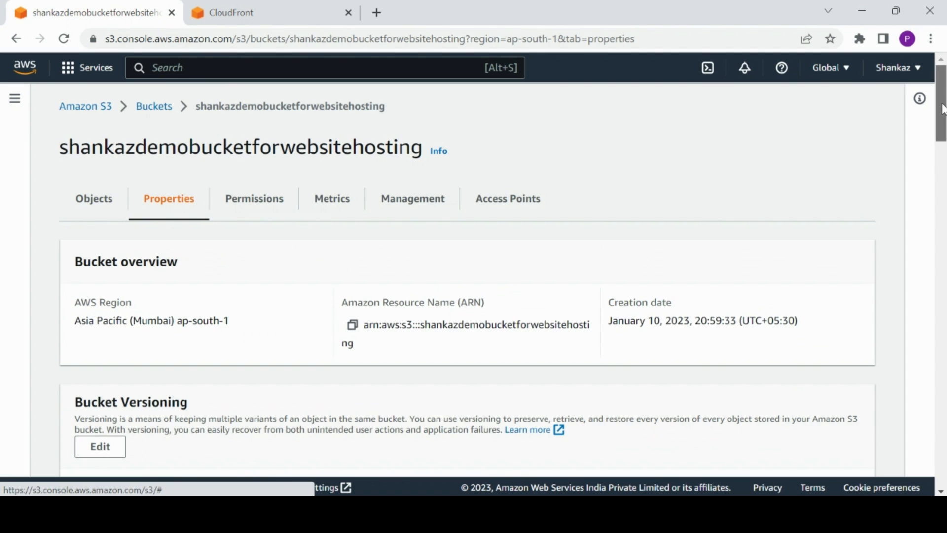
{"action": "left_click_drag", "start_coordinate": [942, 109], "coordinate": [941, 492]}
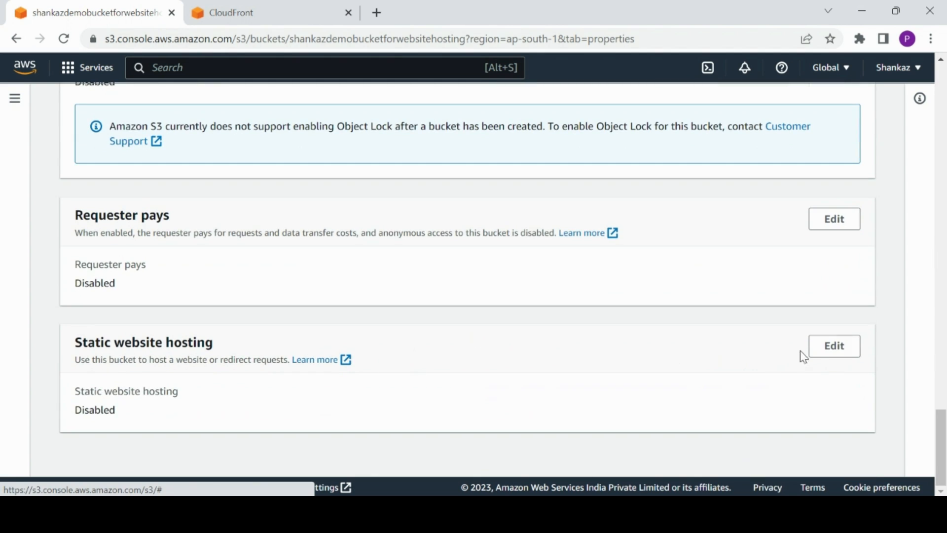
{"action": "left_click", "coordinate": [827, 354]}
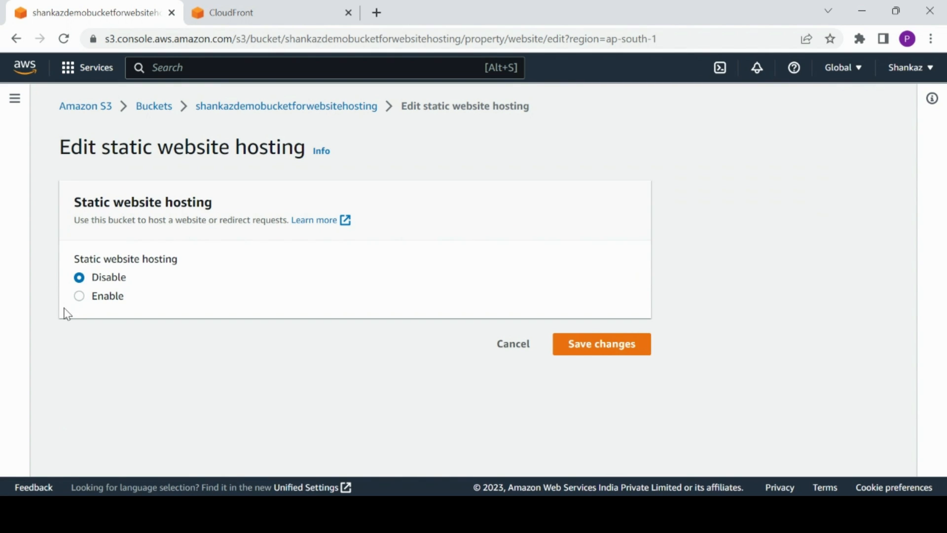
{"action": "left_click", "coordinate": [78, 295]}
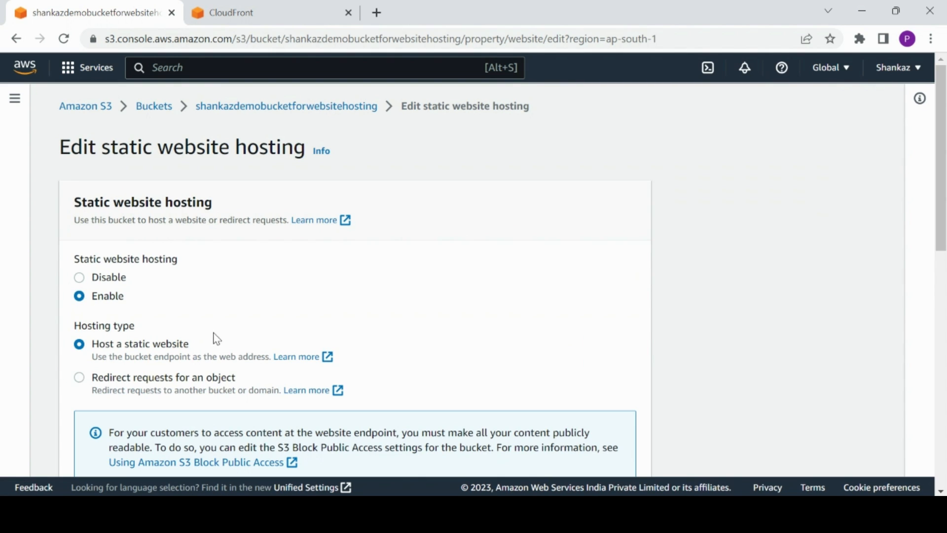
{"action": "left_click_drag", "start_coordinate": [945, 133], "coordinate": [945, 305]}
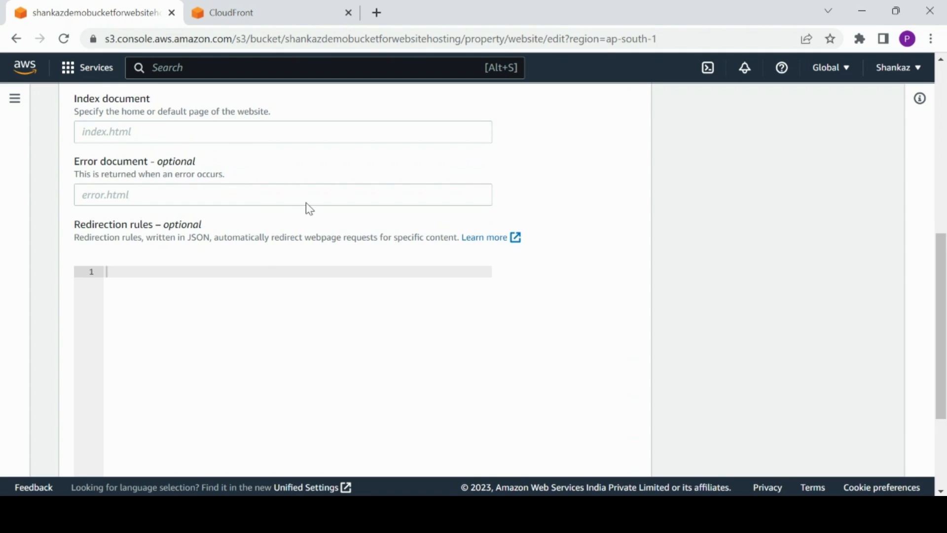
{"action": "left_click", "coordinate": [259, 129]}
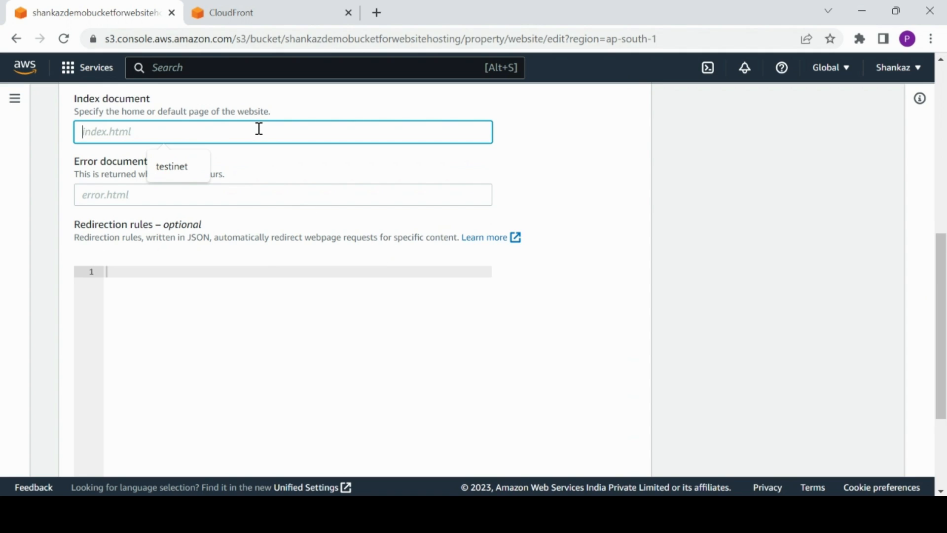
{"action": "type", "text": "index"}
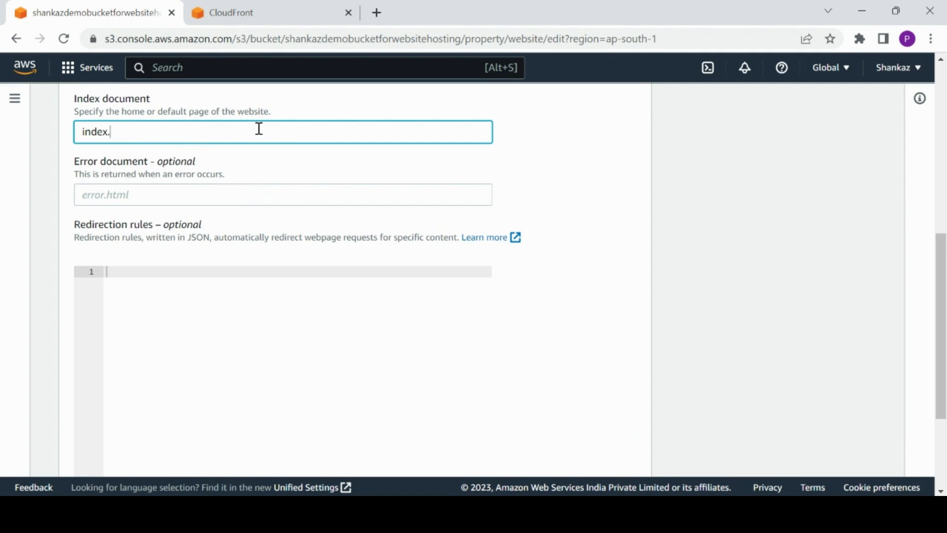
{"action": "type", "text": ".html"}
{"action": "left_click", "coordinate": [782, 206]}
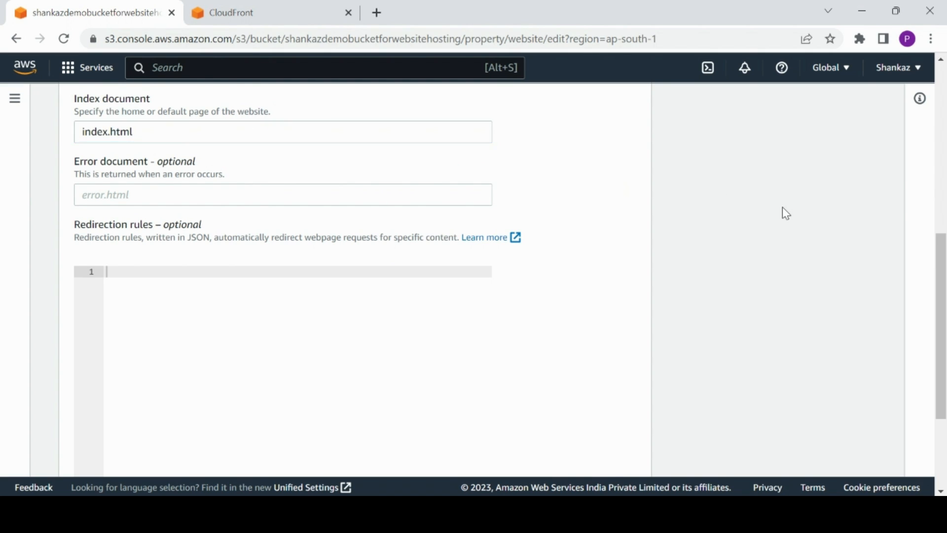
{"action": "left_click_drag", "start_coordinate": [943, 282], "coordinate": [946, 390]}
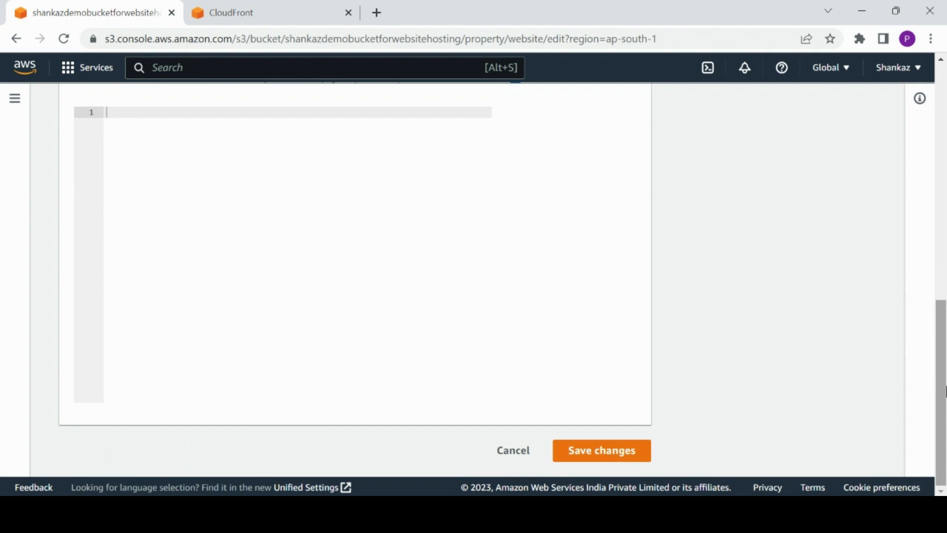
{"action": "left_click", "coordinate": [637, 457]}
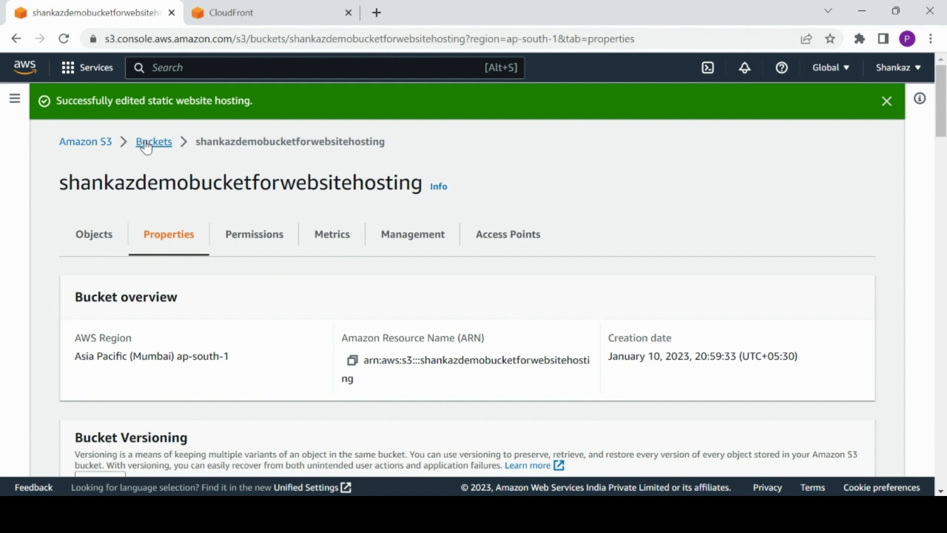
Refresh the CloudFront distributions list to check the distribution's status, then return to the bucket's objects.
{"action": "left_click", "coordinate": [89, 236]}
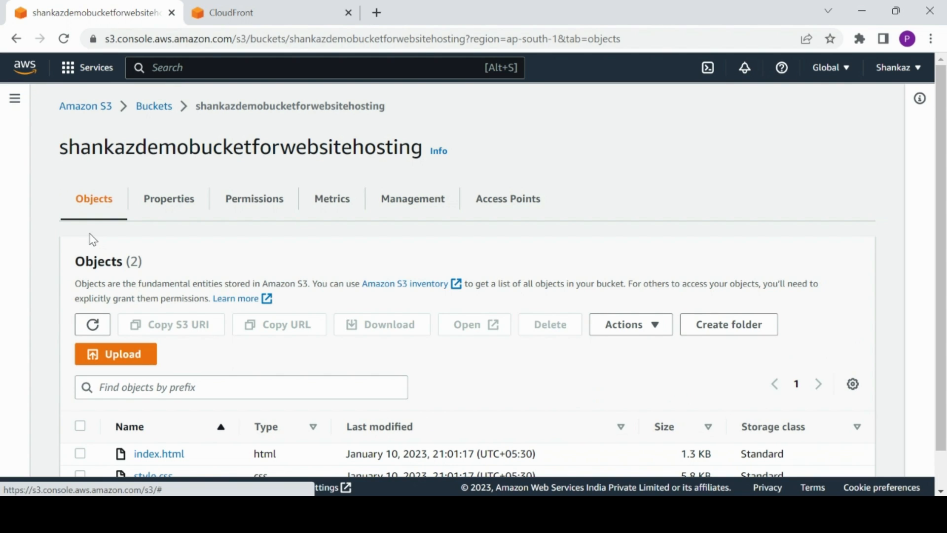
{"action": "left_click", "coordinate": [227, 12]}
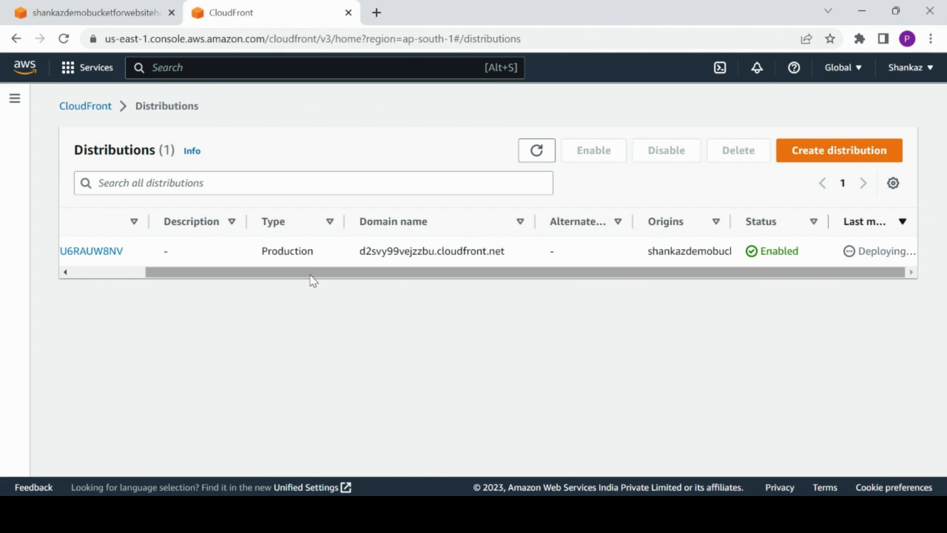
{"action": "left_click", "coordinate": [537, 151]}
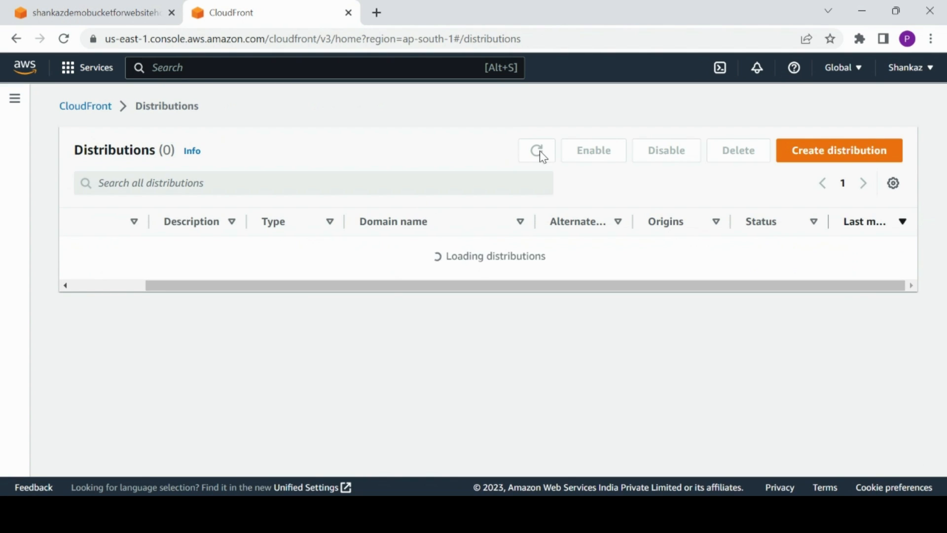
{"action": "left_click_drag", "start_coordinate": [594, 273], "coordinate": [311, 315]}
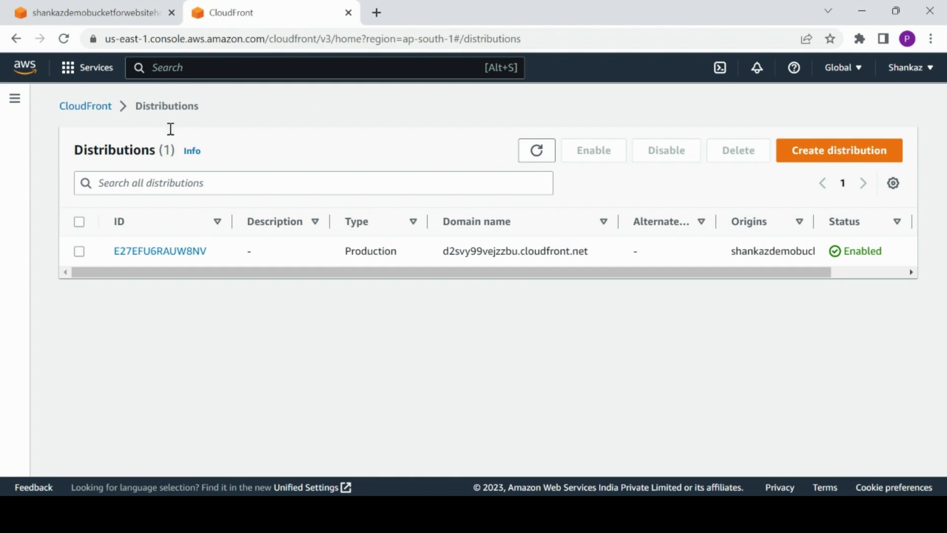
{"action": "left_click", "coordinate": [89, 12]}
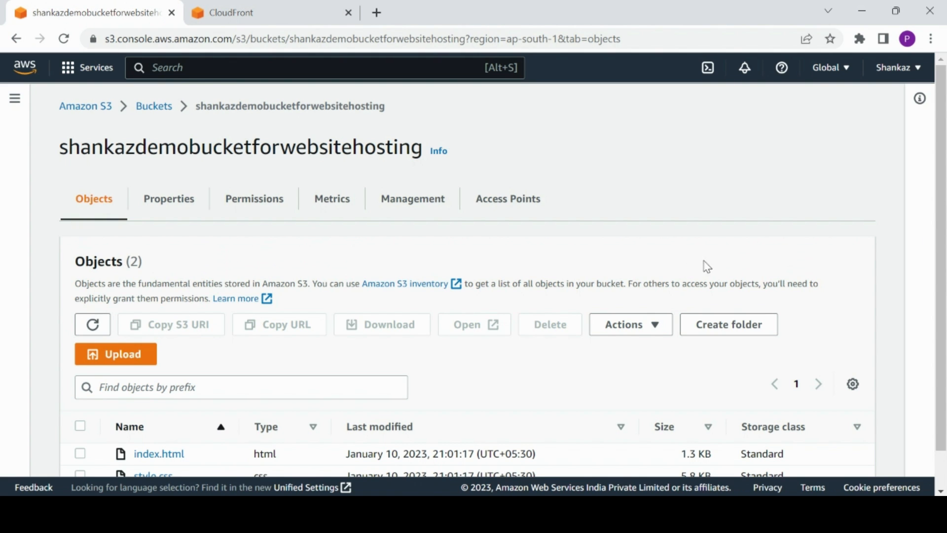
Select index.html in the bucket and open it in a new tab to preview the page.
{"action": "left_click_drag", "start_coordinate": [936, 205], "coordinate": [935, 242]}
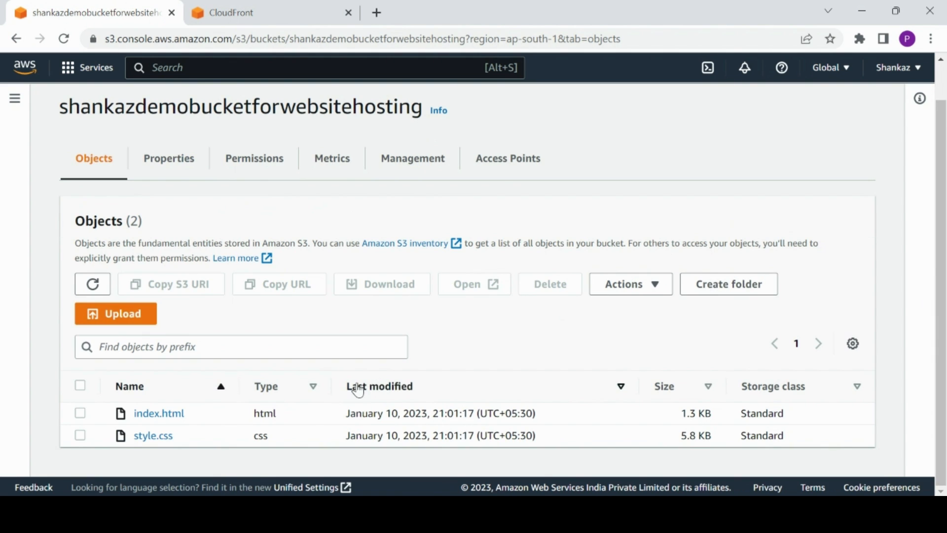
{"action": "left_click", "coordinate": [80, 414]}
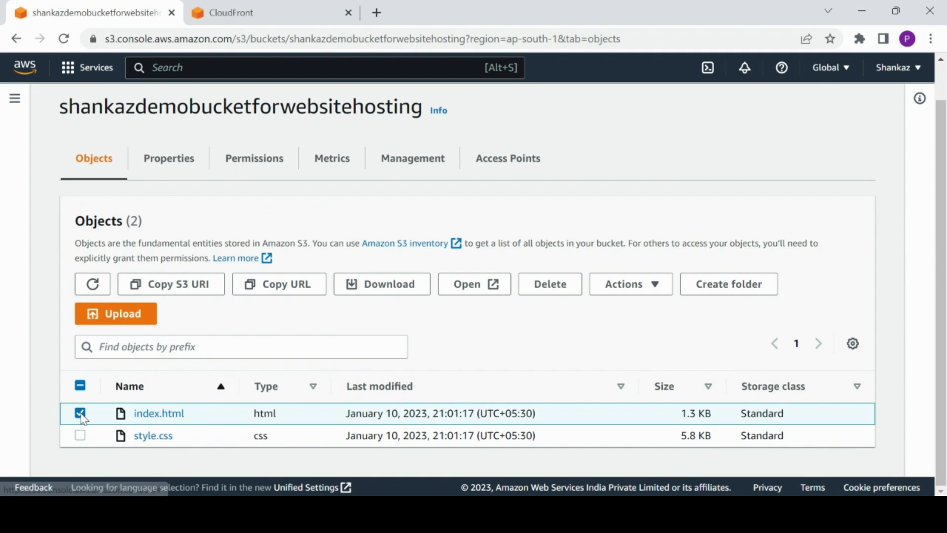
{"action": "left_click", "coordinate": [475, 286]}
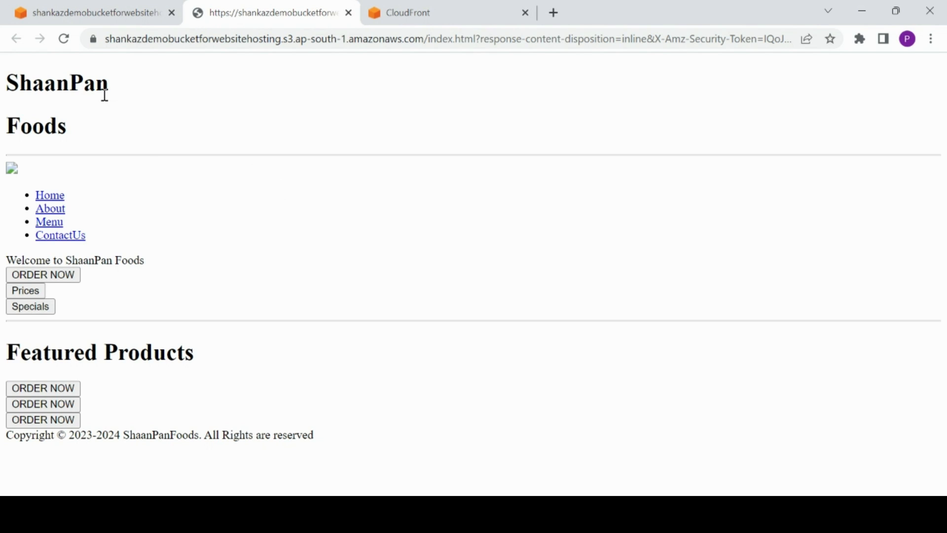
{"action": "left_click", "coordinate": [101, 11]}
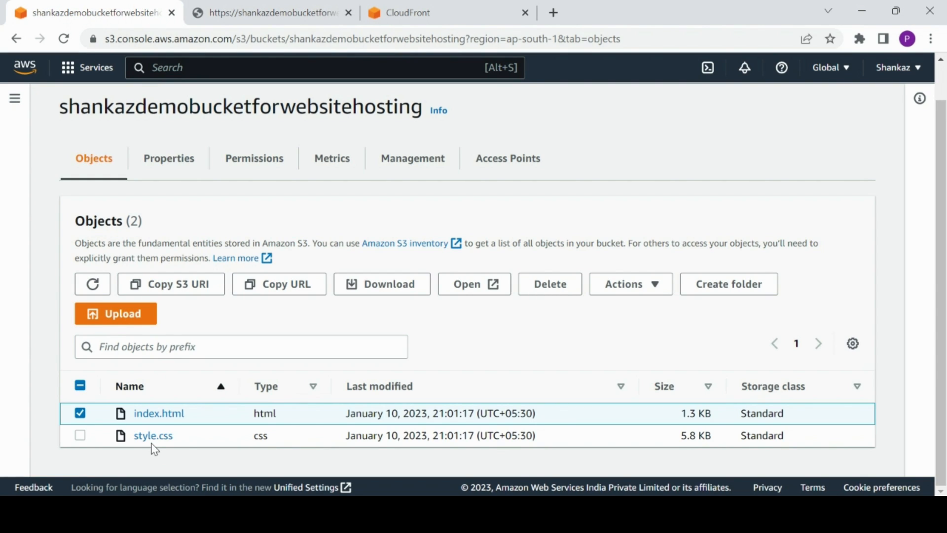
{"action": "left_click", "coordinate": [243, 7]}
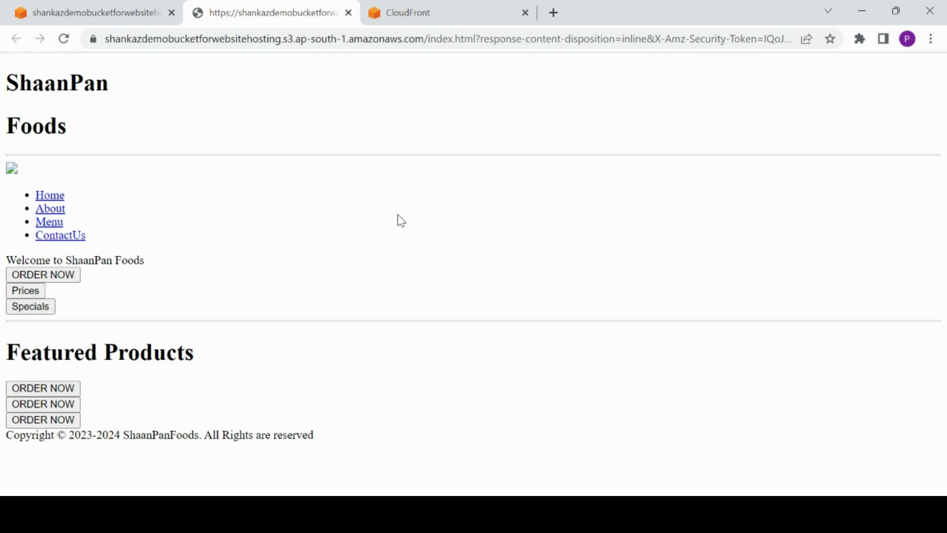
{"action": "left_click", "coordinate": [95, 14]}
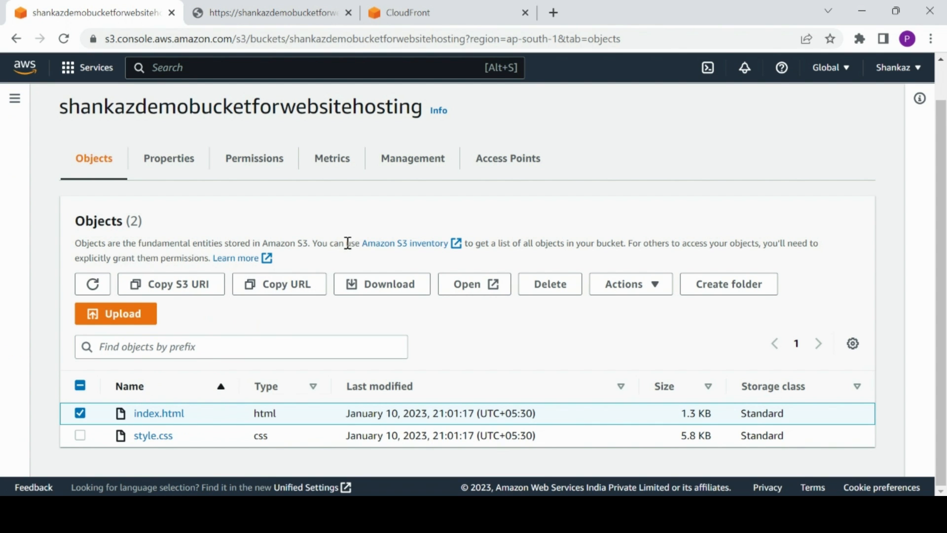
Close the index.html preview tab and switch back to the CloudFront console.
{"action": "left_click", "coordinate": [243, 18]}
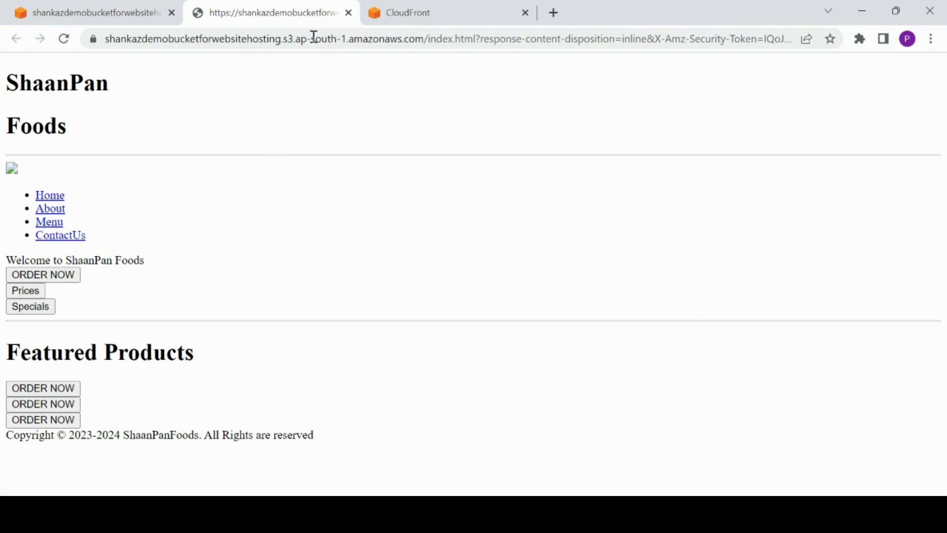
{"action": "left_click", "coordinate": [348, 13]}
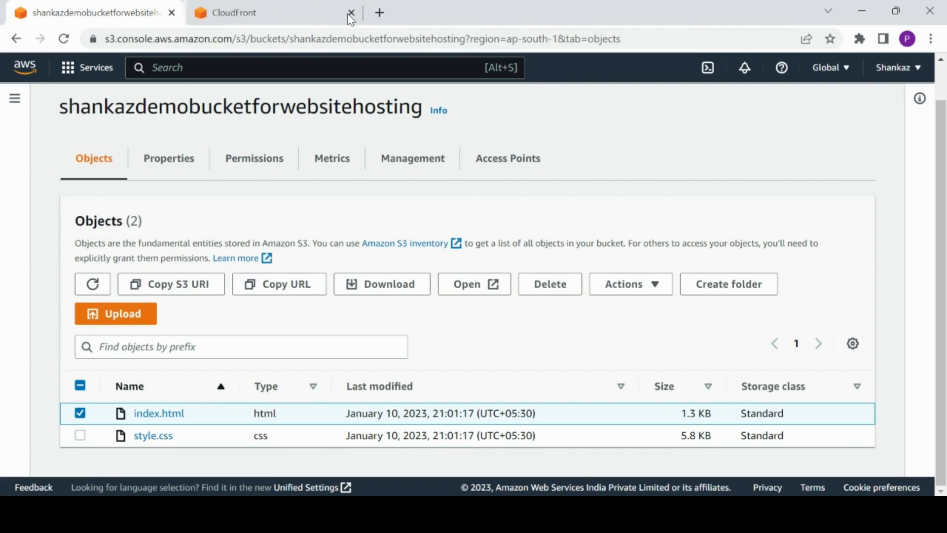
{"action": "left_click", "coordinate": [264, 10]}
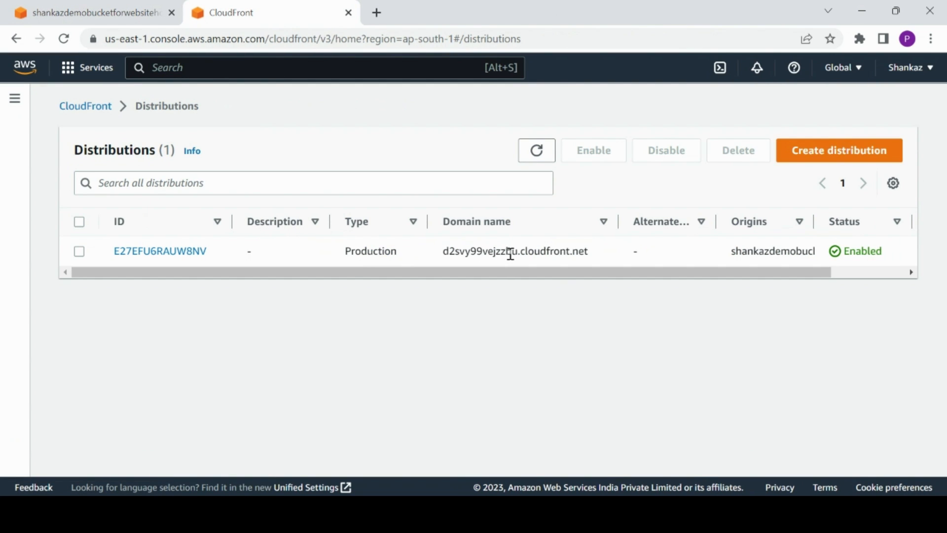
Scroll the distributions list to check the distribution's status, then open the distribution's details.
{"action": "left_click_drag", "start_coordinate": [567, 271], "coordinate": [691, 270]}
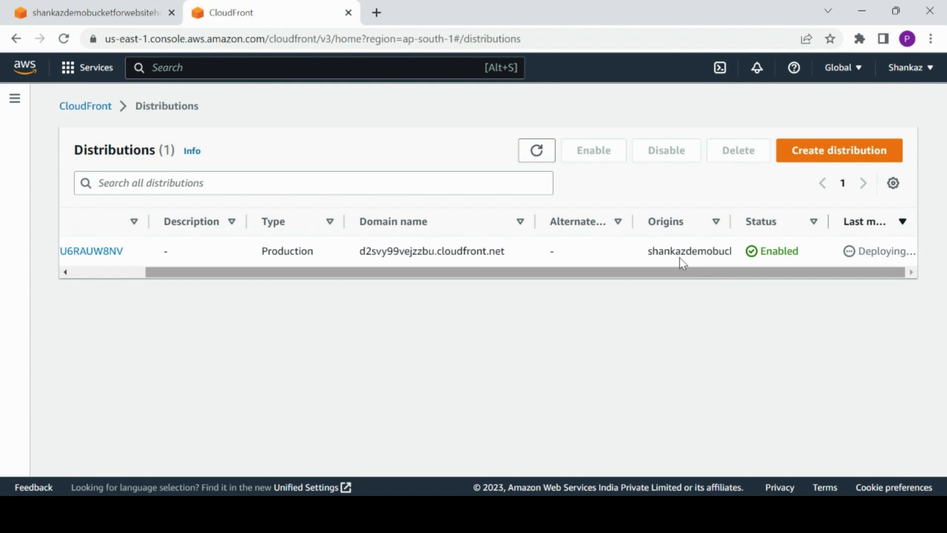
{"action": "left_click", "coordinate": [533, 153]}
{"action": "left_click_drag", "start_coordinate": [644, 274], "coordinate": [391, 300]}
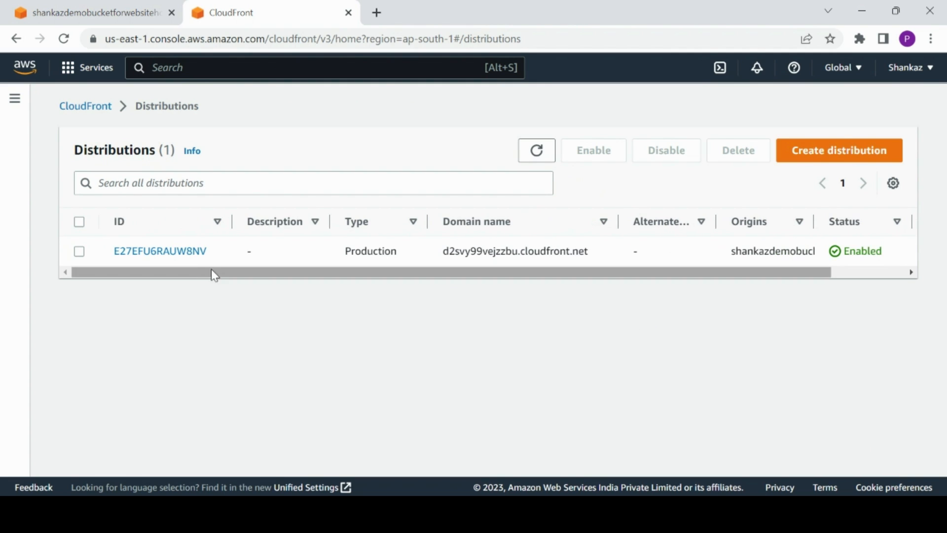
{"action": "left_click", "coordinate": [191, 255]}
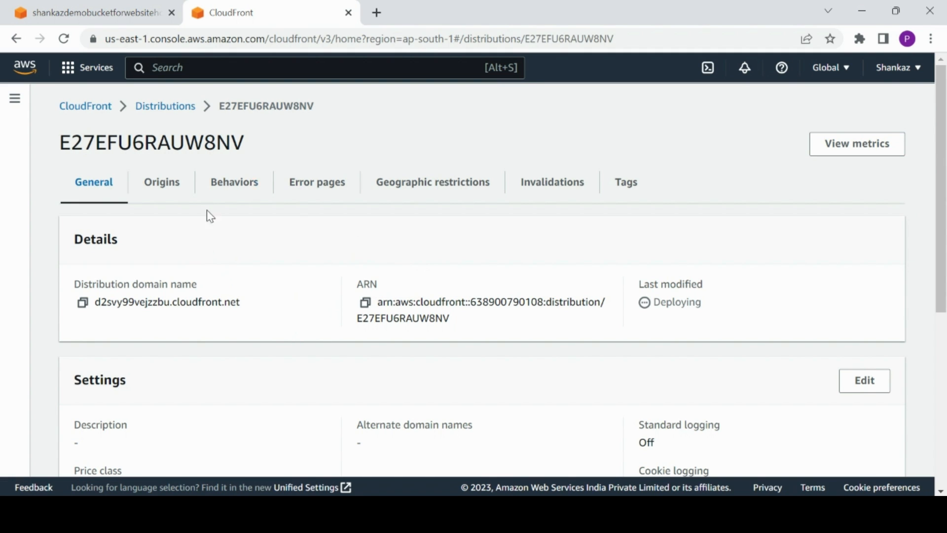
Browse the distribution's Origins, Behaviors, Error pages, Geographic restrictions and Invalidations tabs.
{"action": "left_click", "coordinate": [171, 190]}
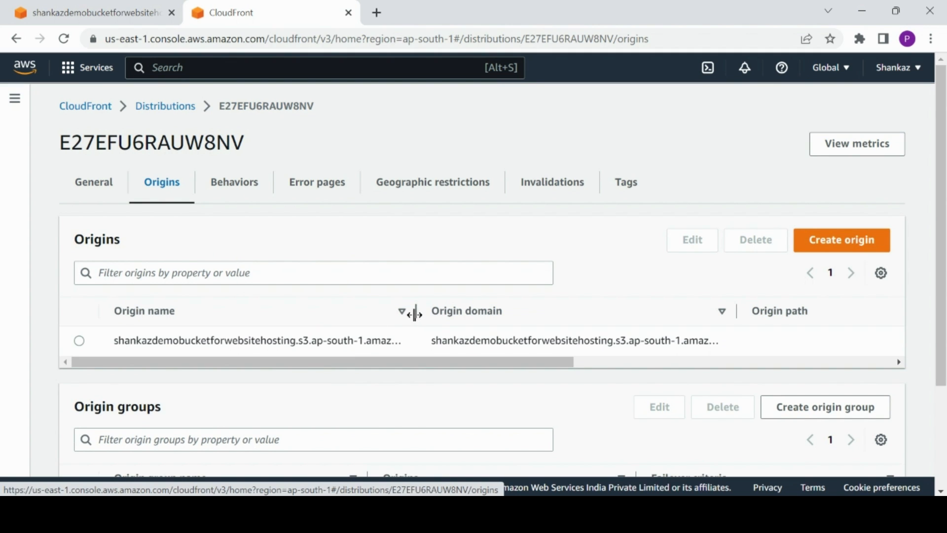
{"action": "left_click_drag", "start_coordinate": [415, 314], "coordinate": [326, 312]}
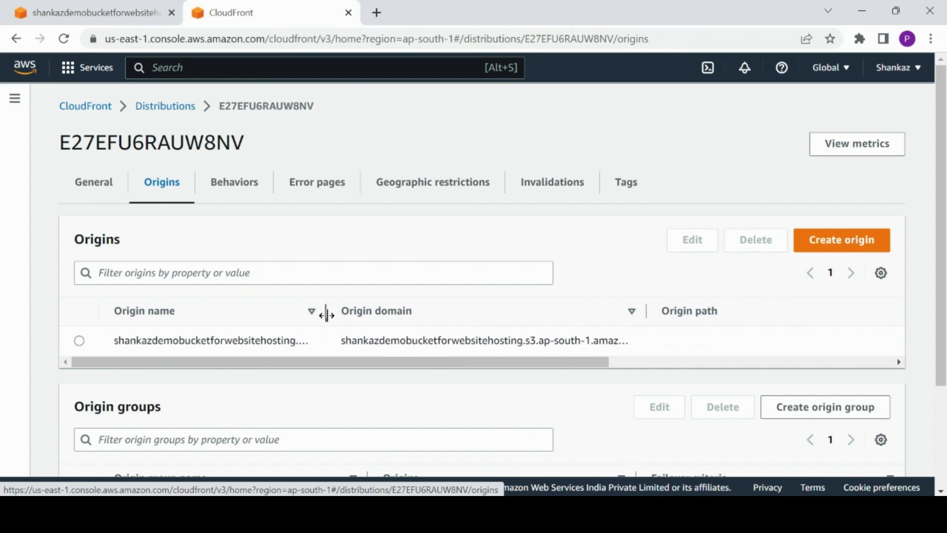
{"action": "left_click_drag", "start_coordinate": [646, 310], "coordinate": [695, 313]}
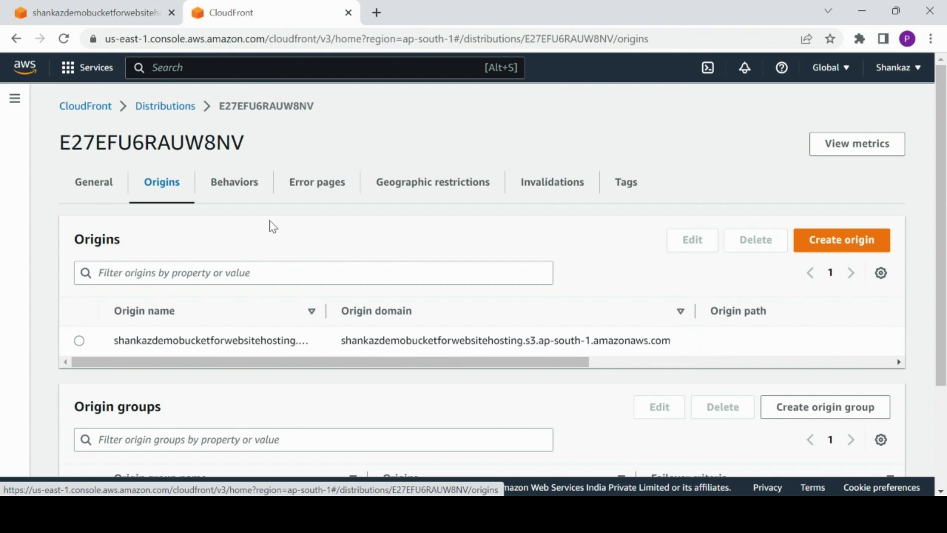
{"action": "left_click", "coordinate": [249, 186]}
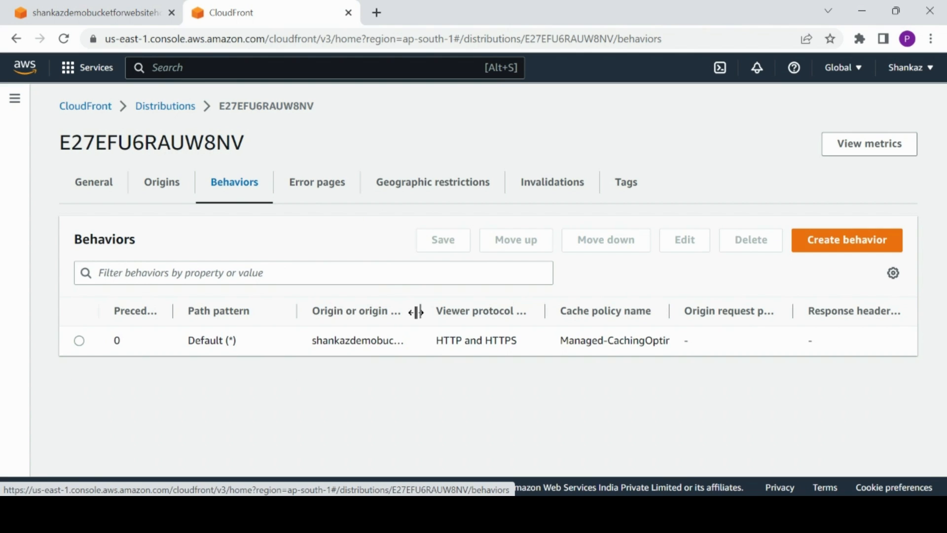
{"action": "left_click_drag", "start_coordinate": [415, 311], "coordinate": [410, 311]}
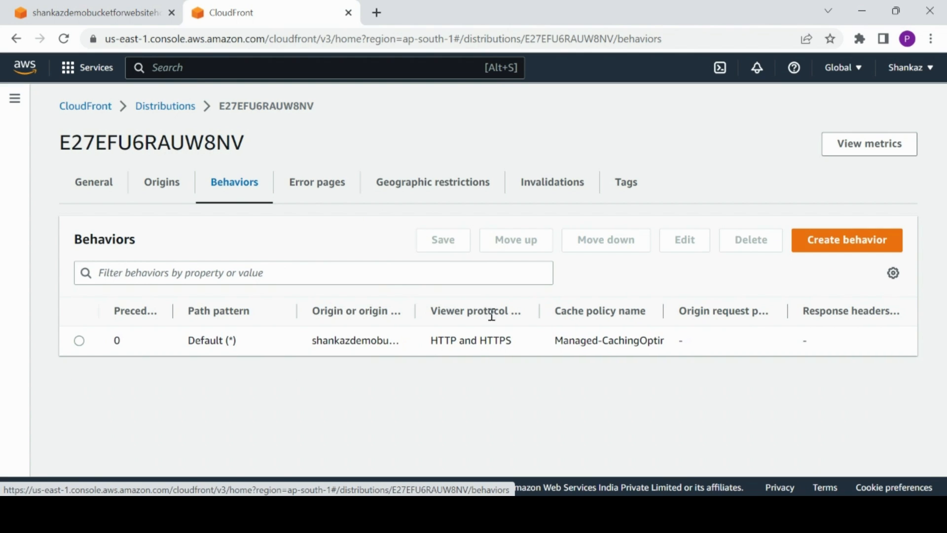
{"action": "left_click", "coordinate": [341, 191]}
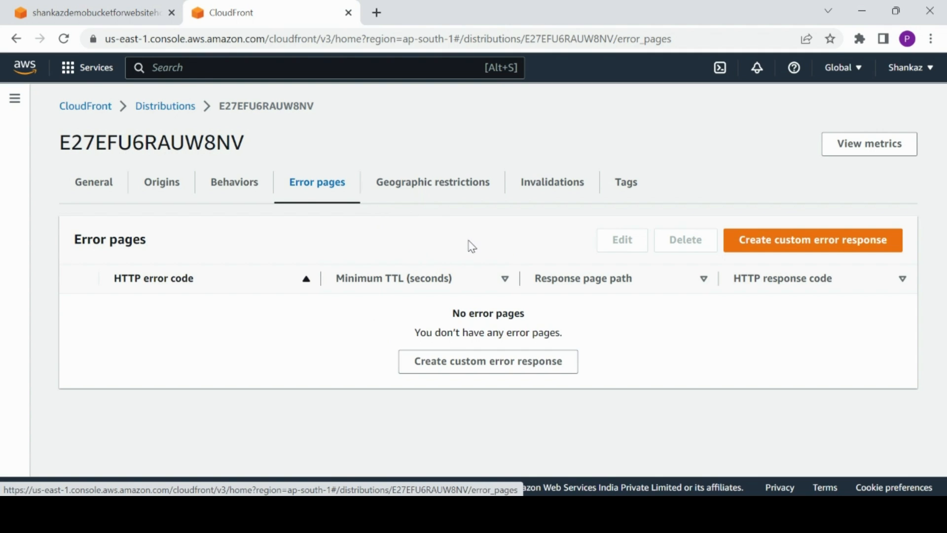
{"action": "left_click", "coordinate": [436, 199]}
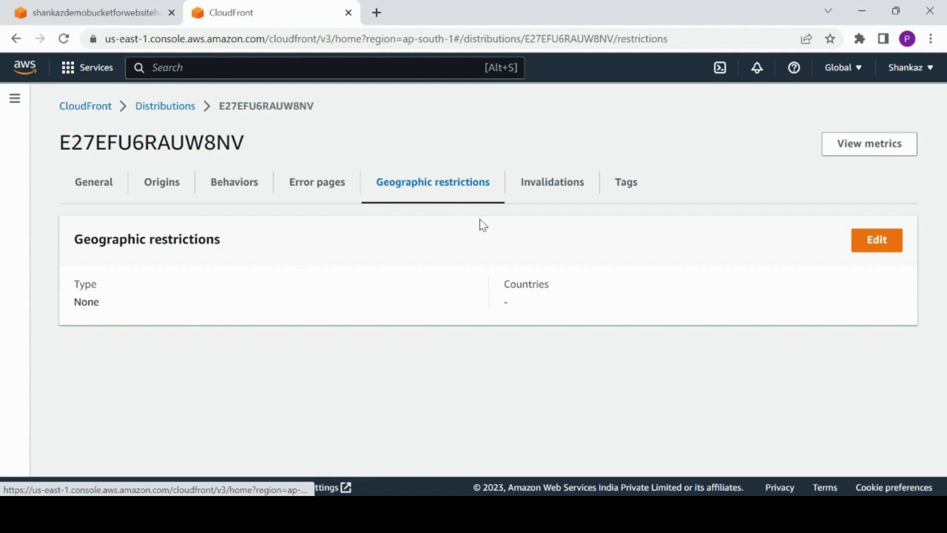
{"action": "left_click", "coordinate": [560, 198]}
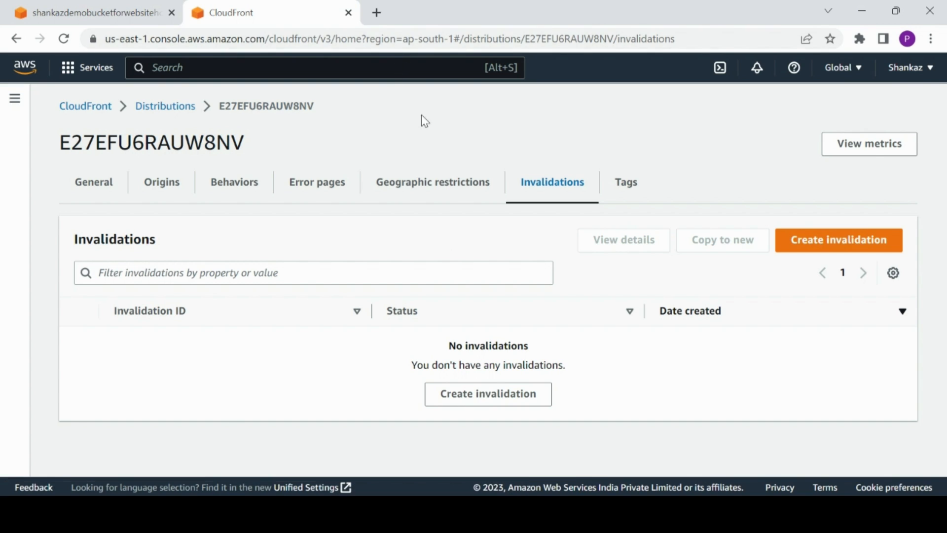
{"action": "left_click", "coordinate": [377, 12]}
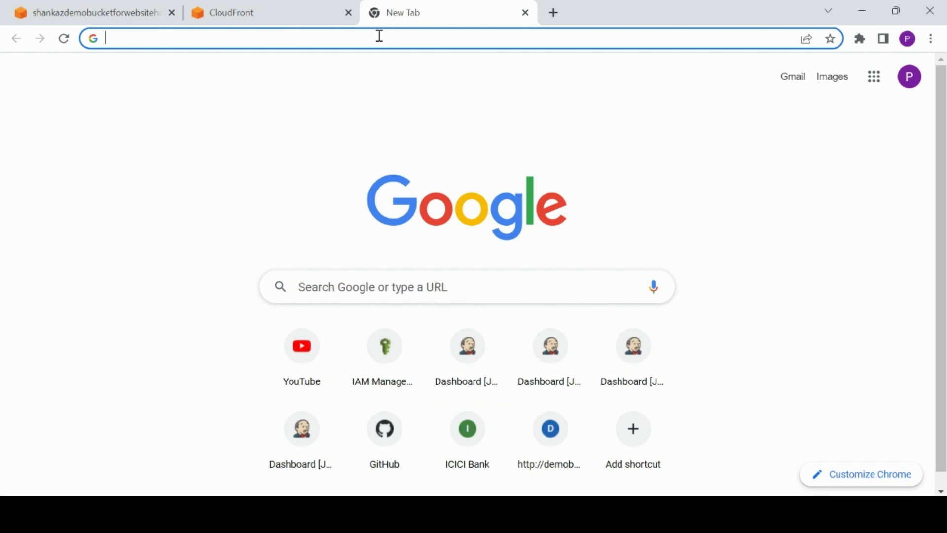
{"action": "type", "text": "demobucketwithshankaz"}
{"action": "key", "text": "ctrl+v"}
{"action": "key", "text": "ctrl+v"}
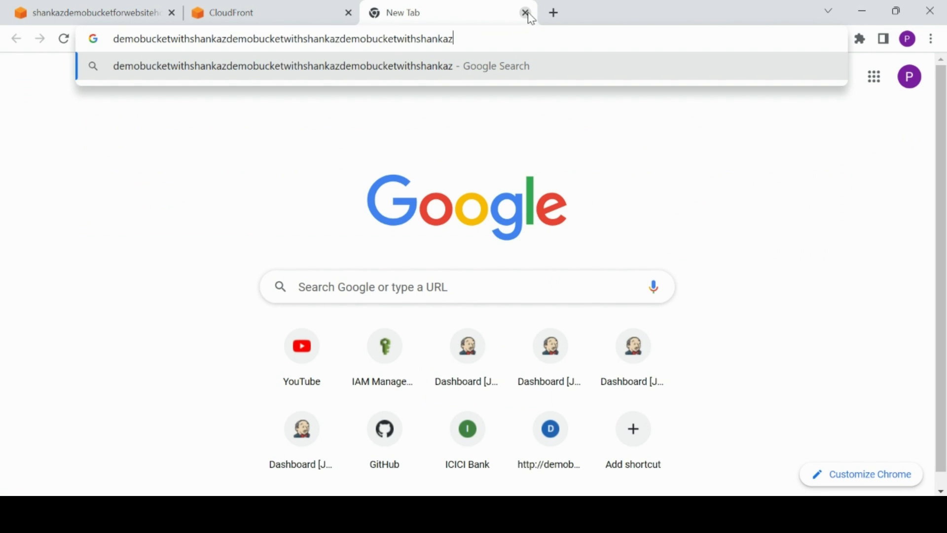
{"action": "left_click", "coordinate": [525, 13]}
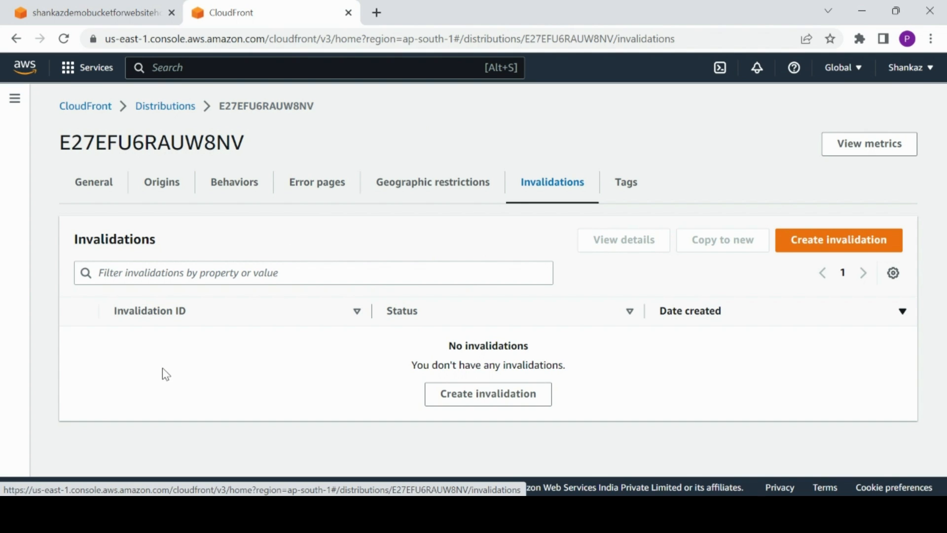
View the distribution's Tags, then go back to the distributions list, check its status columns and reopen the distribution.
{"action": "left_click", "coordinate": [626, 199]}
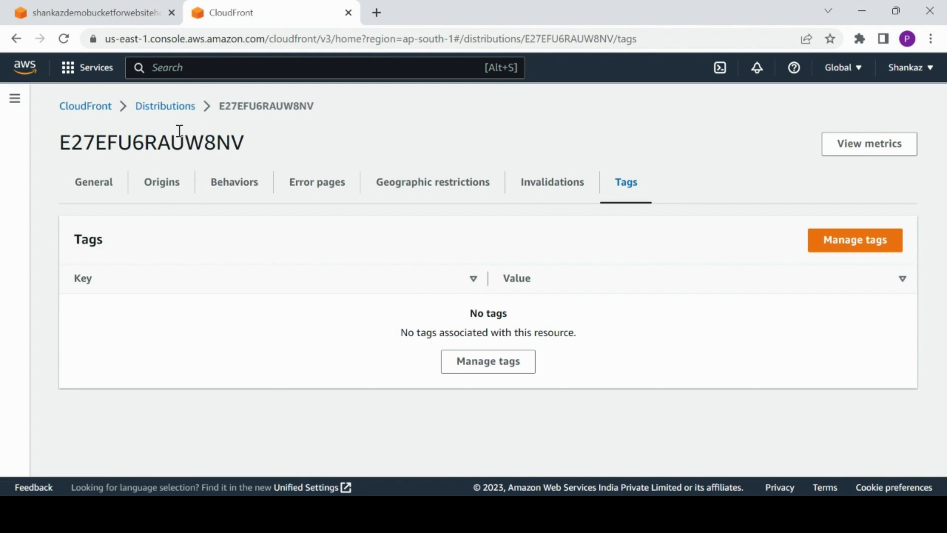
{"action": "left_click", "coordinate": [150, 119]}
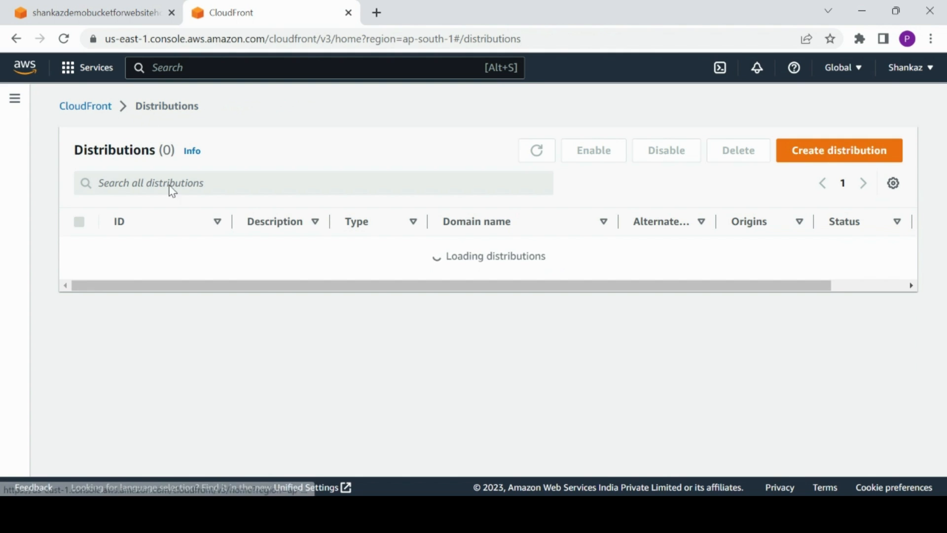
{"action": "left_click_drag", "start_coordinate": [368, 277], "coordinate": [585, 289]}
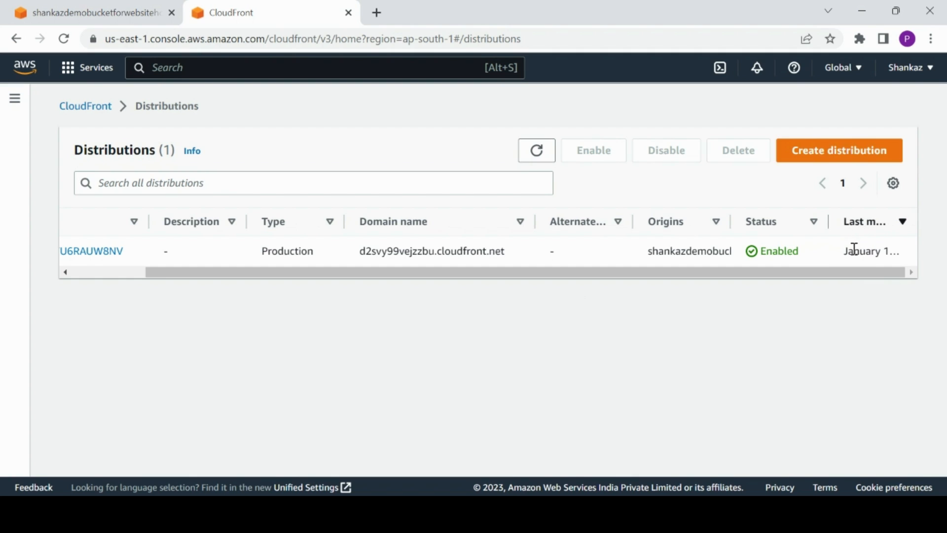
{"action": "left_click_drag", "start_coordinate": [827, 221], "coordinate": [807, 225]}
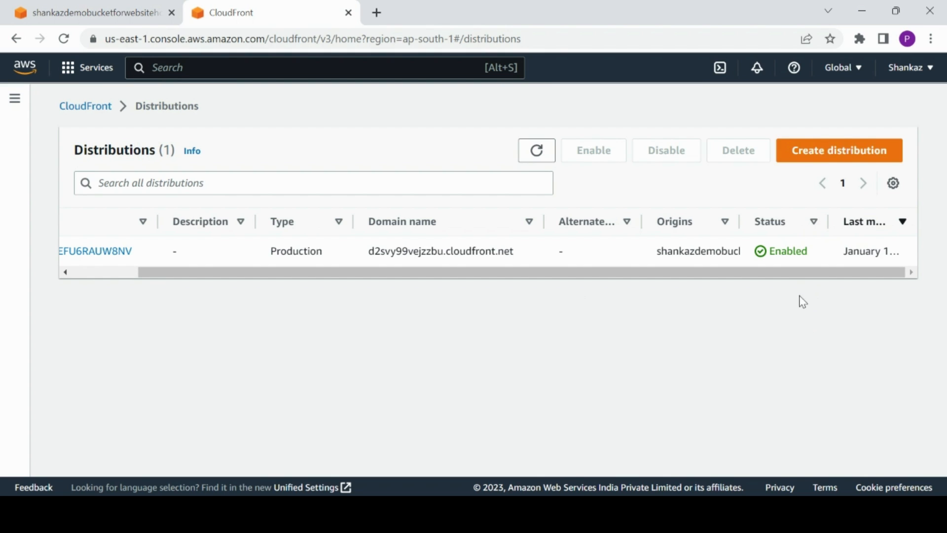
{"action": "left_click_drag", "start_coordinate": [841, 264], "coordinate": [864, 283]}
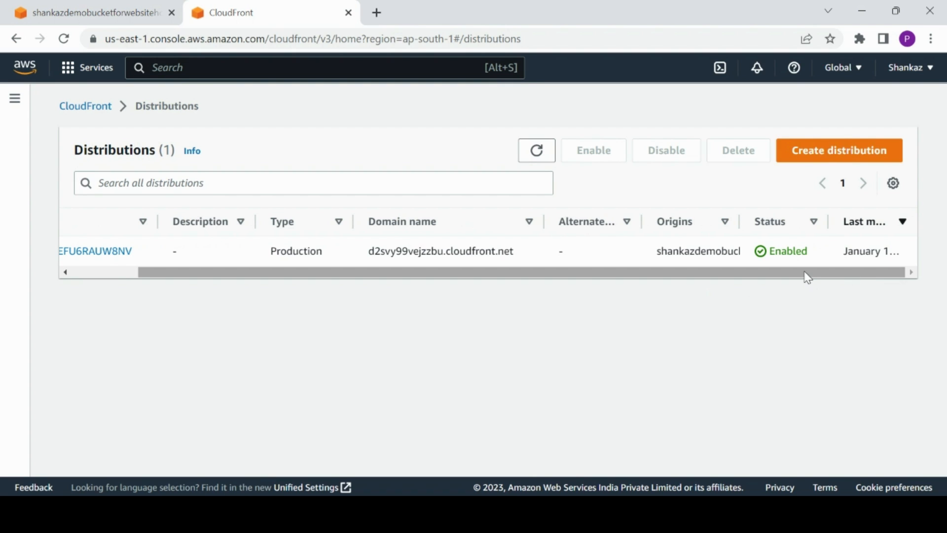
{"action": "left_click_drag", "start_coordinate": [782, 275], "coordinate": [400, 321]}
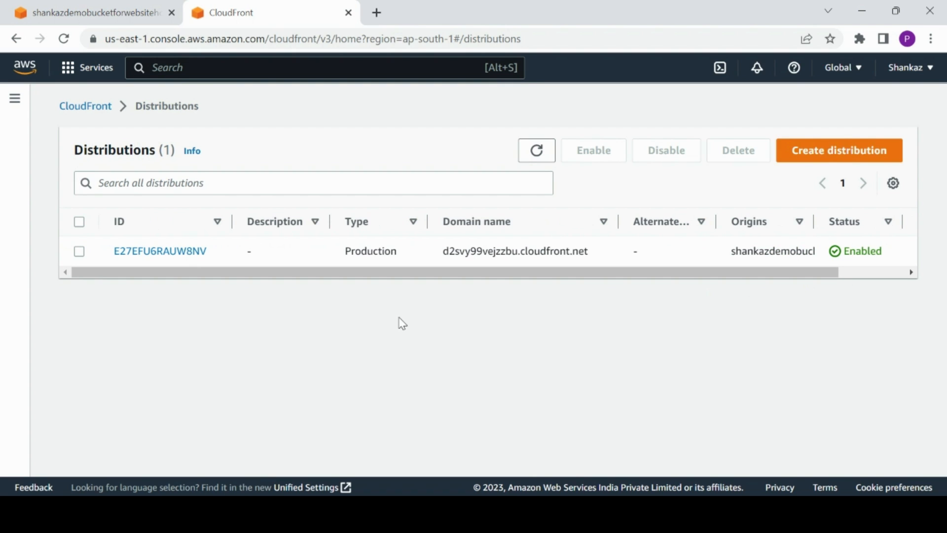
{"action": "left_click", "coordinate": [186, 253]}
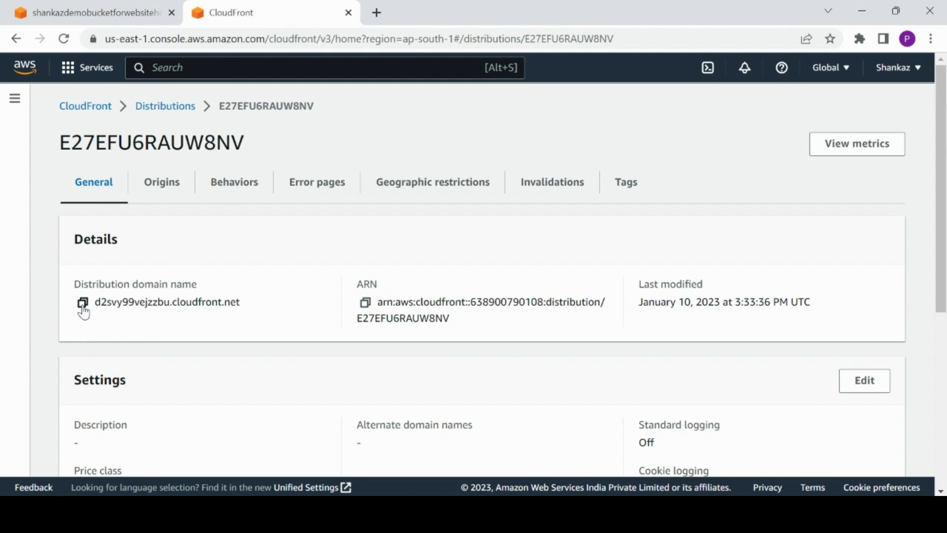
Copy the distribution domain name and open it with /index.html appended in a new browser tab.
{"action": "left_click", "coordinate": [83, 305]}
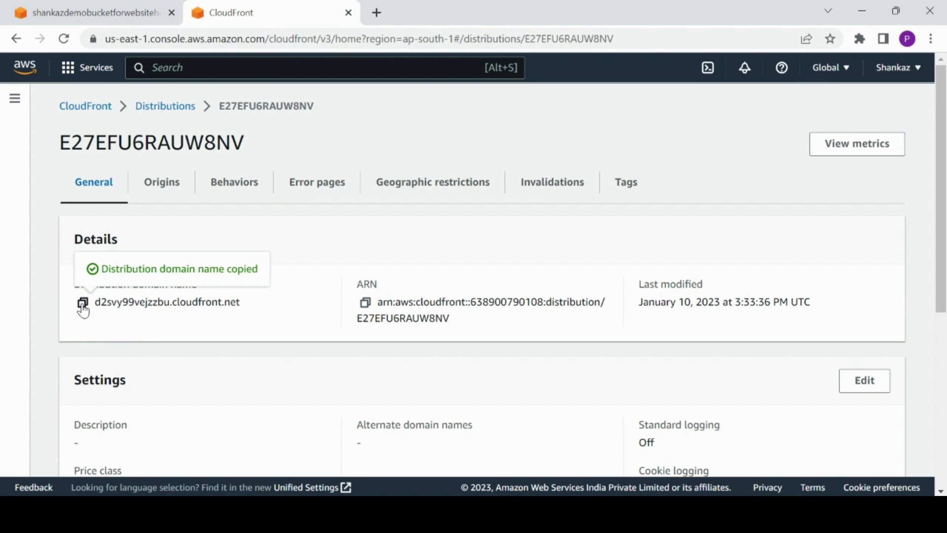
{"action": "left_click", "coordinate": [376, 13]}
{"action": "key", "text": "ctrl+v"}
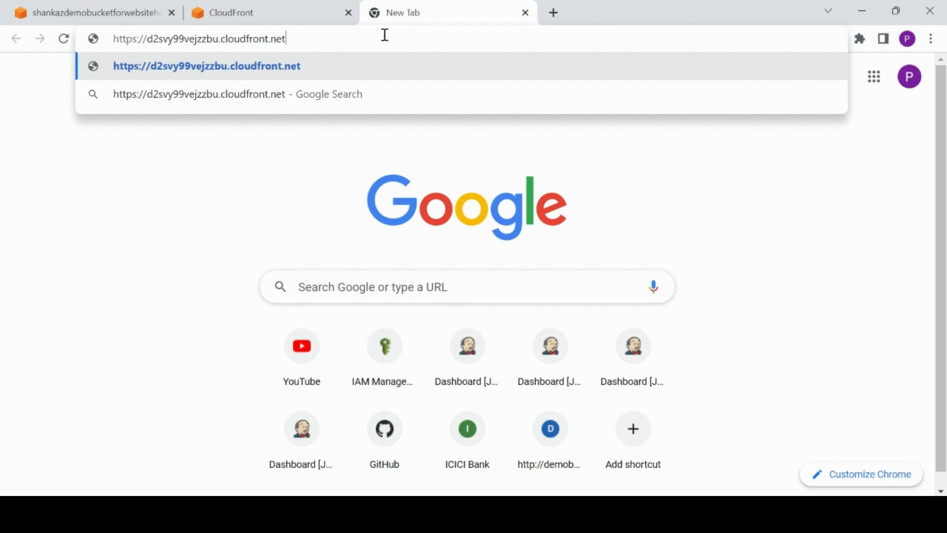
{"action": "type", "text": "/index"}
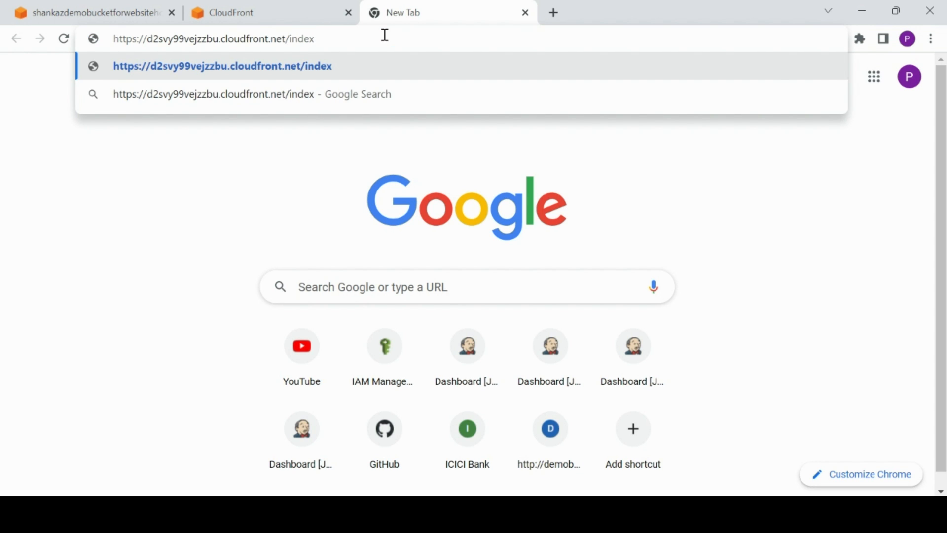
{"action": "type", "text": ".html"}
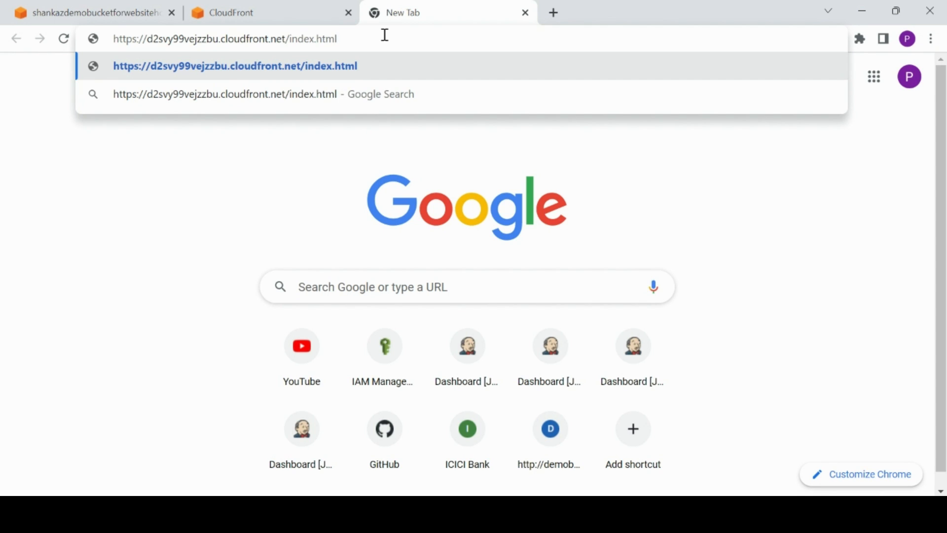
{"action": "key", "text": "Return"}
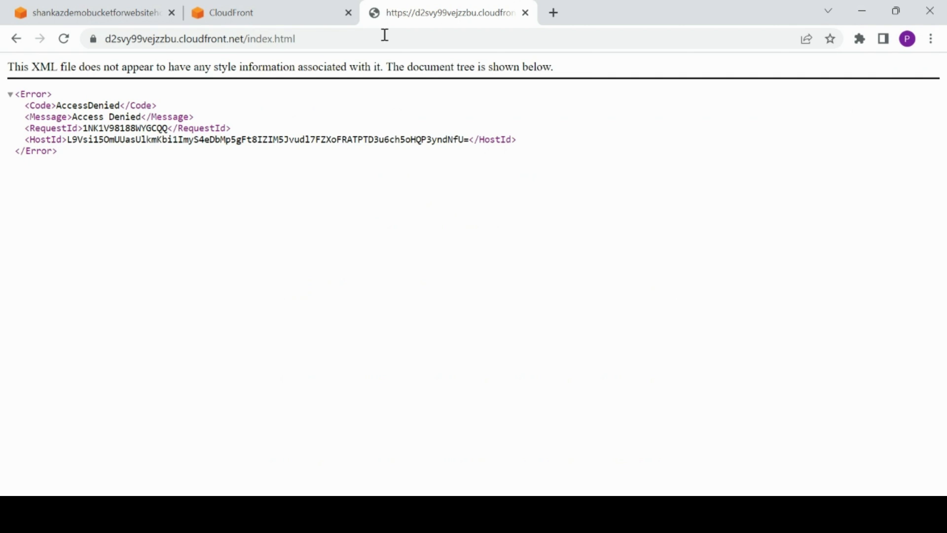
Inspect the S3 bucket's Permissions tab and the CloudFront test page, then reopen the distribution's details.
{"action": "left_click", "coordinate": [288, 19]}
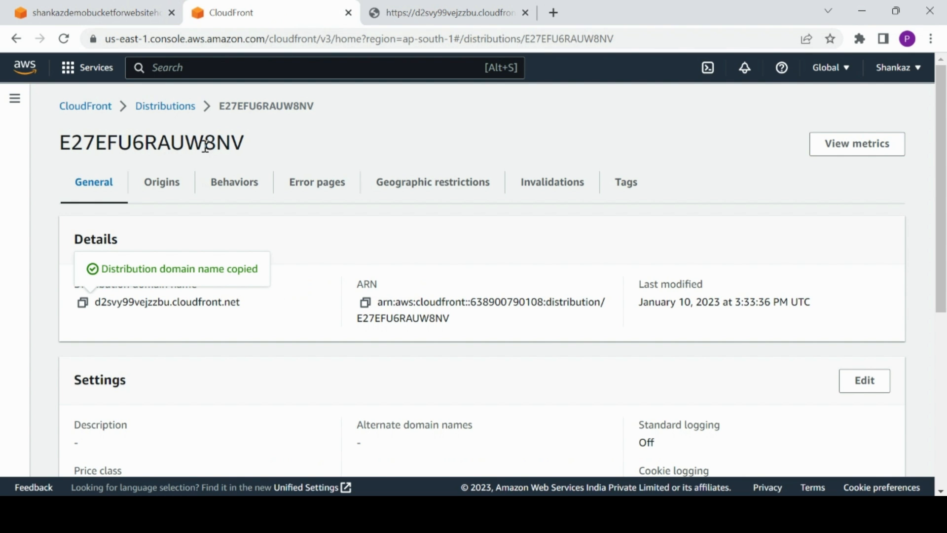
{"action": "left_click", "coordinate": [141, 5]}
{"action": "left_click", "coordinate": [250, 163]}
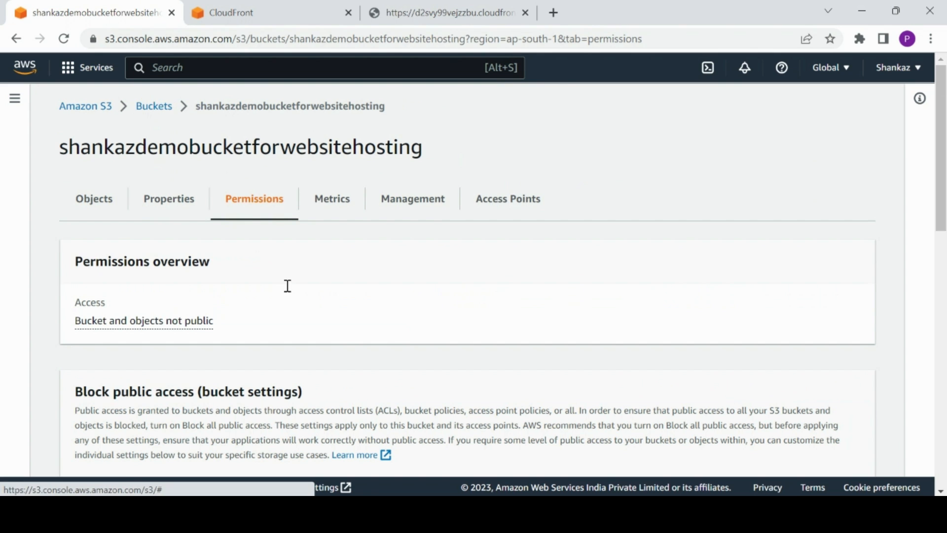
{"action": "left_click_drag", "start_coordinate": [942, 123], "coordinate": [944, 217]}
{"action": "left_click", "coordinate": [451, 6]}
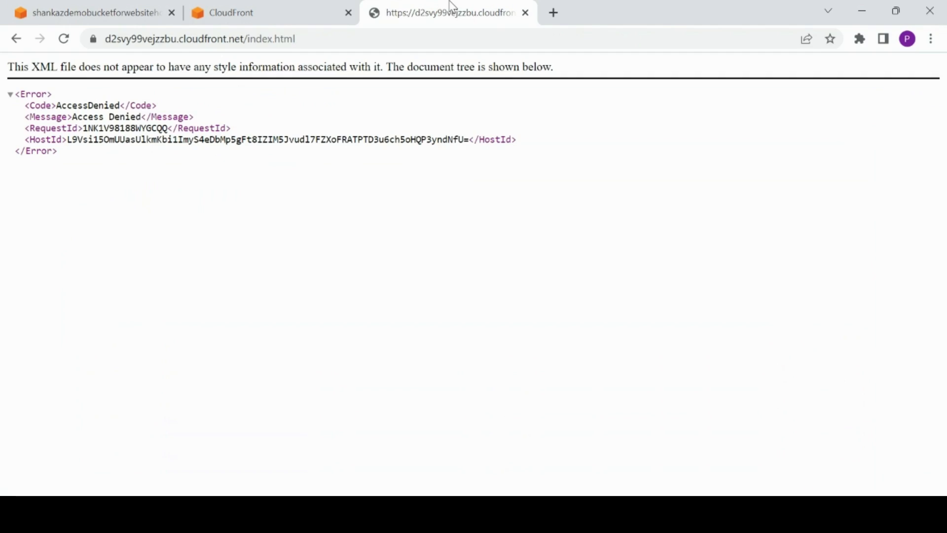
{"action": "left_click", "coordinate": [235, 14]}
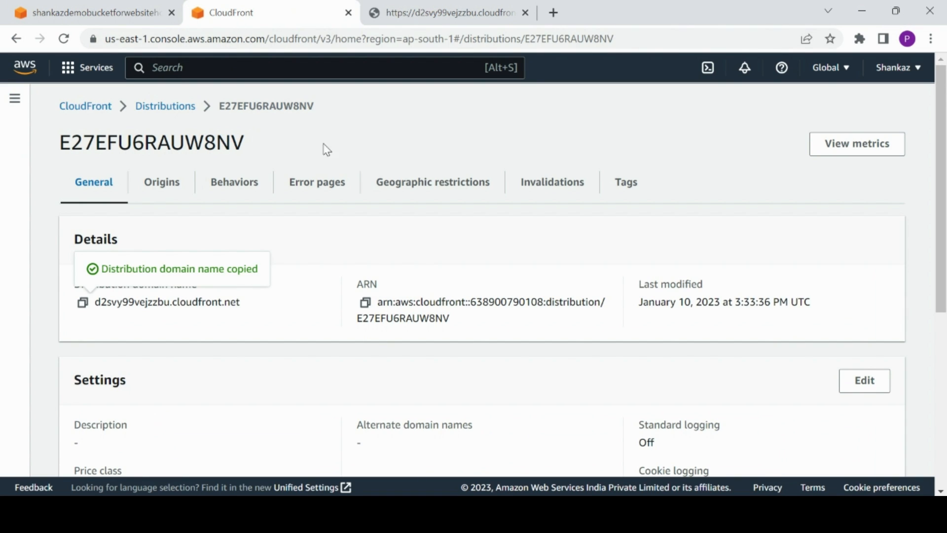
{"action": "left_click", "coordinate": [182, 111]}
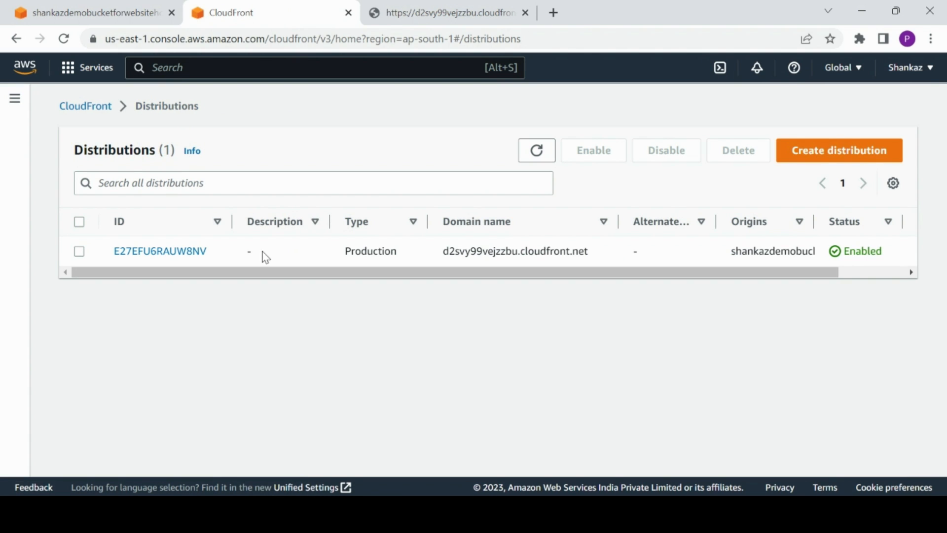
{"action": "left_click", "coordinate": [190, 258]}
{"action": "left_click_drag", "start_coordinate": [943, 187], "coordinate": [943, 210]}
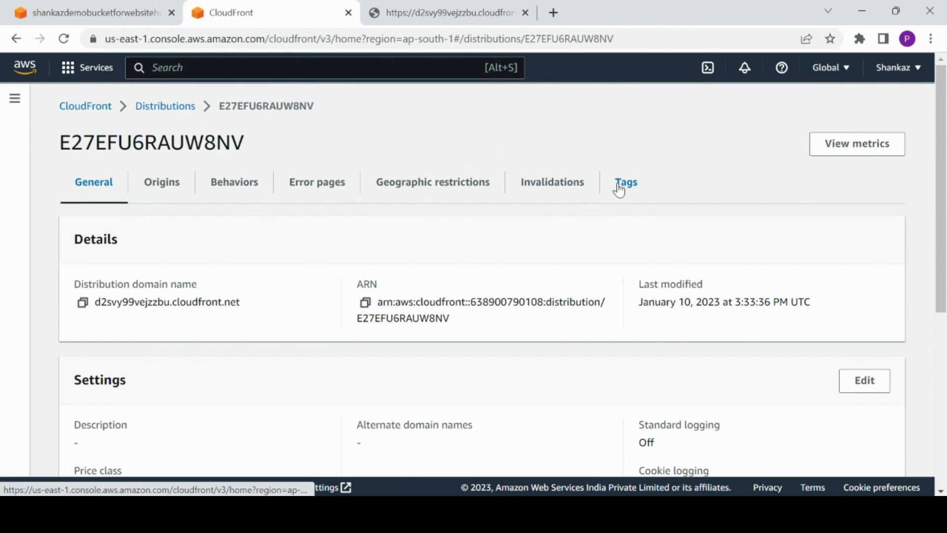
Revisit the distributions list, the bucket's Bucket policy section and the CloudFront test page, then reopen the existing distribution.
{"action": "left_click", "coordinate": [157, 108]}
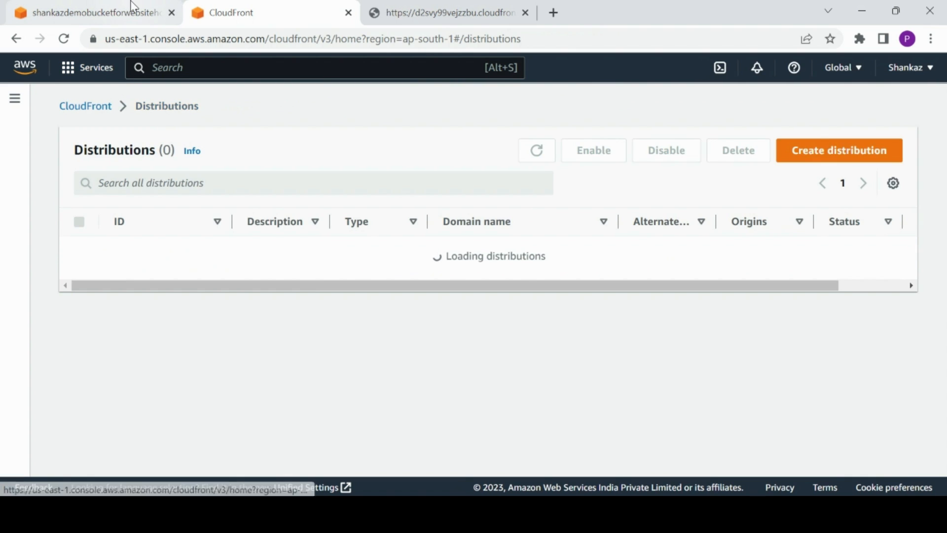
{"action": "left_click", "coordinate": [131, 10]}
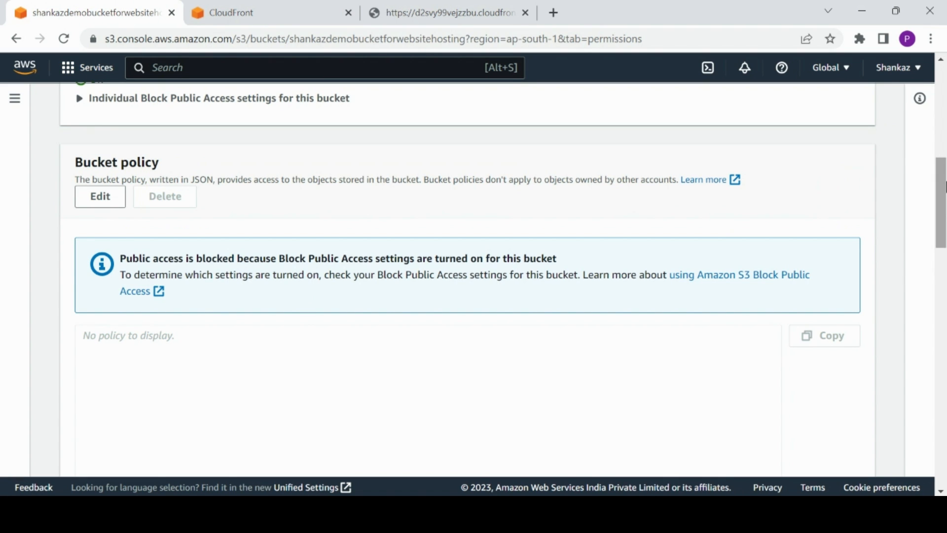
{"action": "mouse_move", "coordinate": [942, 186]}
{"action": "left_mouse_down"}
{"action": "mouse_move", "coordinate": [945, 291]}
{"action": "mouse_move", "coordinate": [939, 150]}
{"action": "mouse_move", "coordinate": [939, 193]}
{"action": "left_mouse_up"}
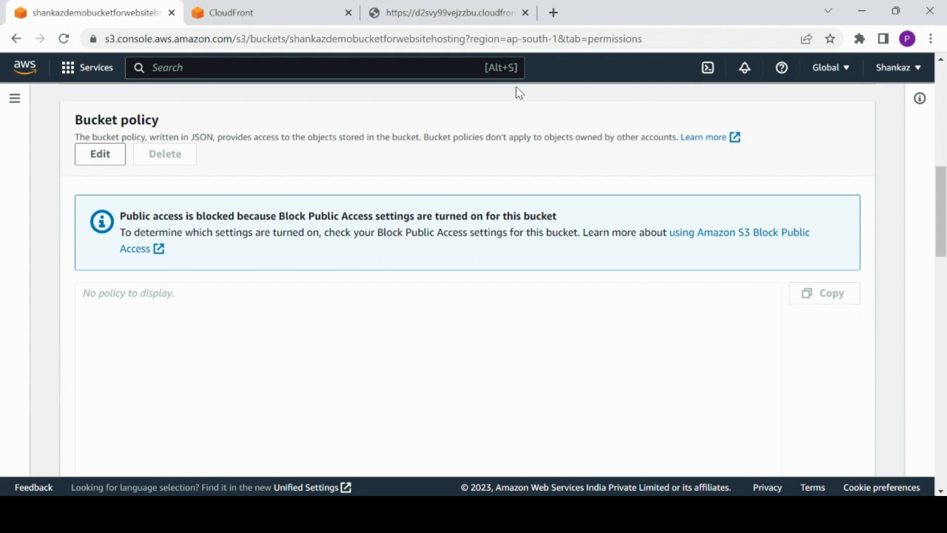
{"action": "left_click", "coordinate": [451, 12]}
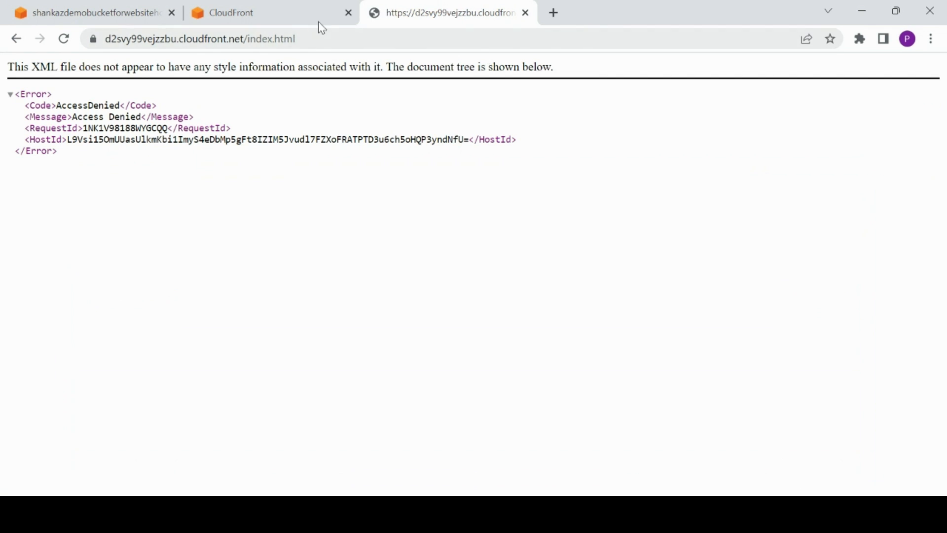
{"action": "left_click", "coordinate": [286, 11]}
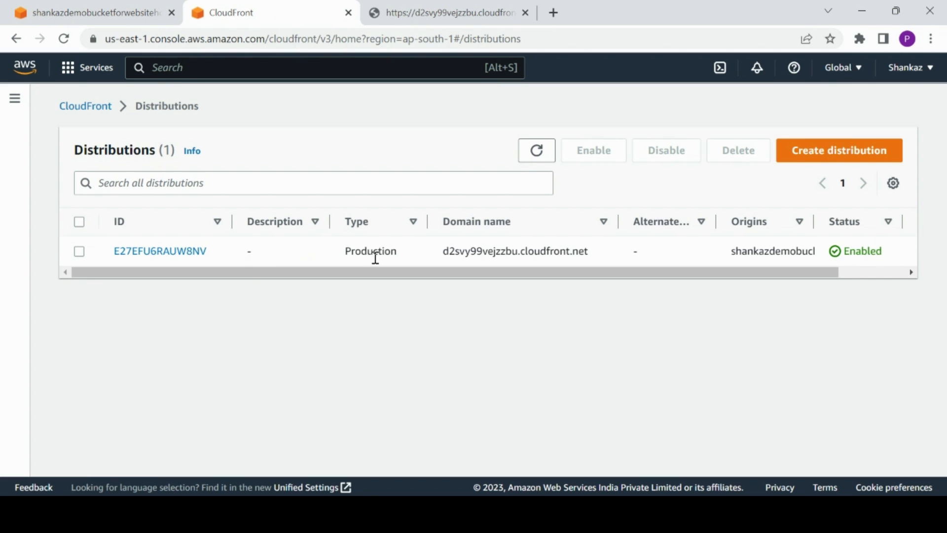
{"action": "left_click", "coordinate": [195, 255]}
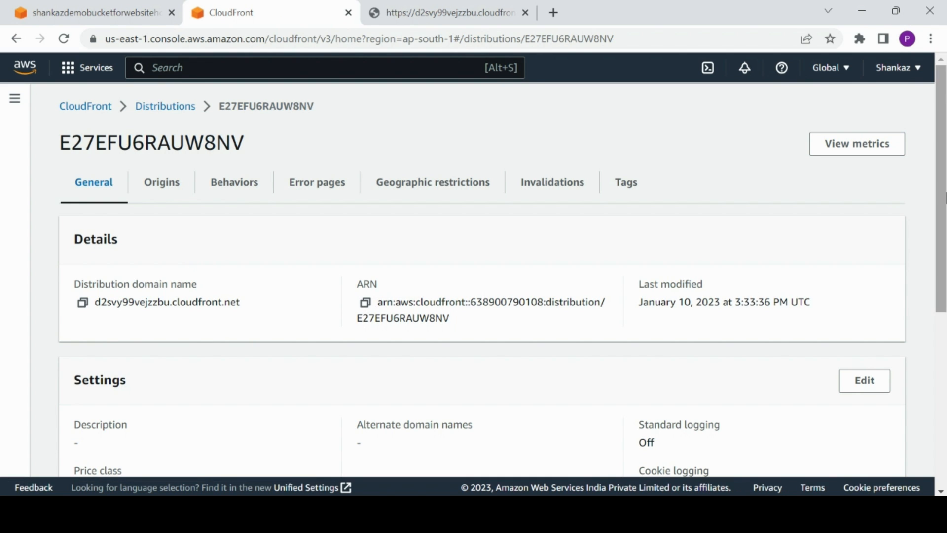
{"action": "mouse_move", "coordinate": [945, 195]}
{"action": "left_mouse_down"}
{"action": "mouse_move", "coordinate": [944, 411]}
{"action": "mouse_move", "coordinate": [931, 192]}
{"action": "left_mouse_up"}
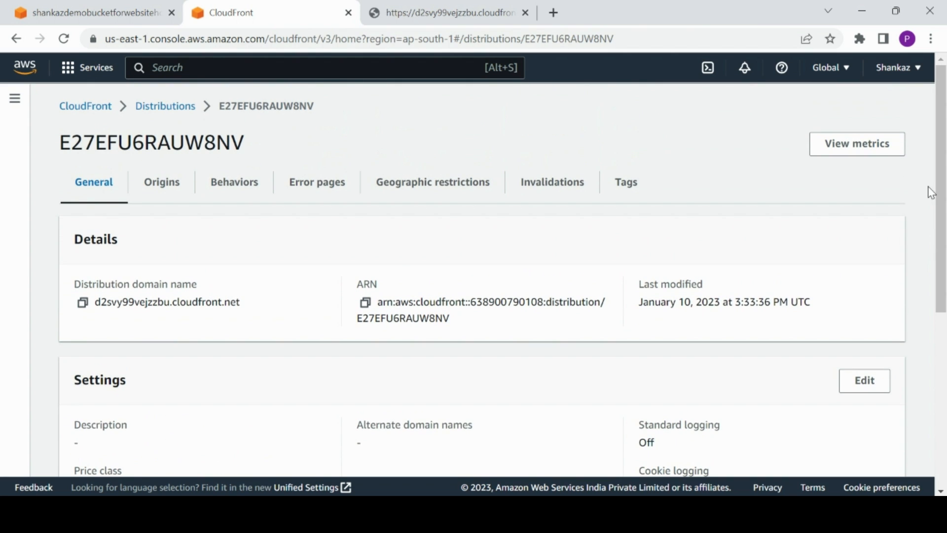
Start creating a new distribution and choose the shankazdemobucketforwebsitehosting S3 bucket as its origin domain.
{"action": "left_click", "coordinate": [189, 107]}
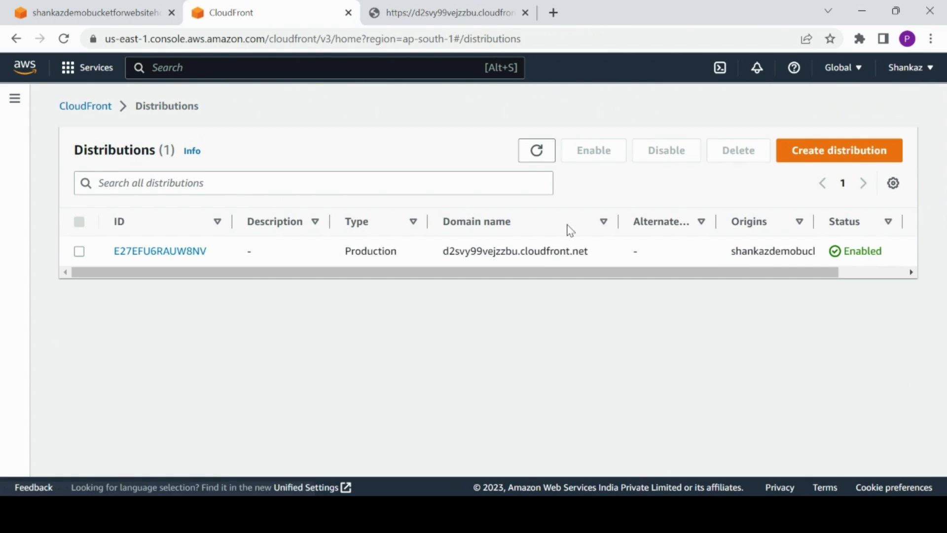
{"action": "left_click", "coordinate": [827, 154]}
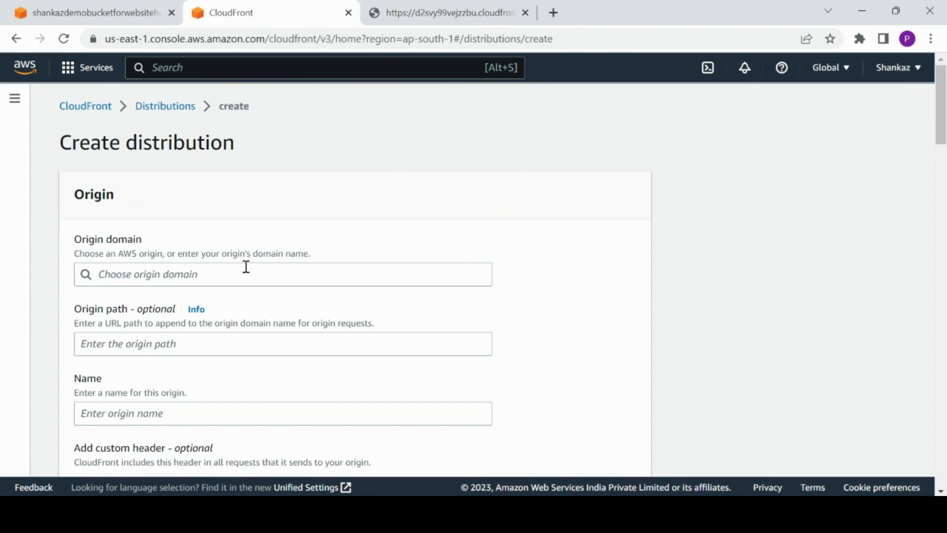
{"action": "left_click", "coordinate": [246, 267]}
{"action": "left_click", "coordinate": [284, 326]}
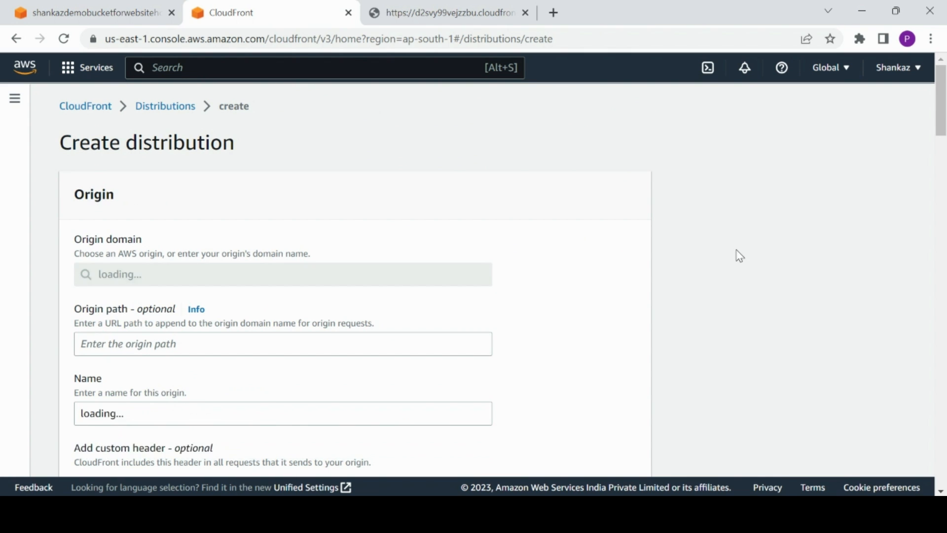
{"action": "left_click_drag", "start_coordinate": [944, 103], "coordinate": [930, 144]}
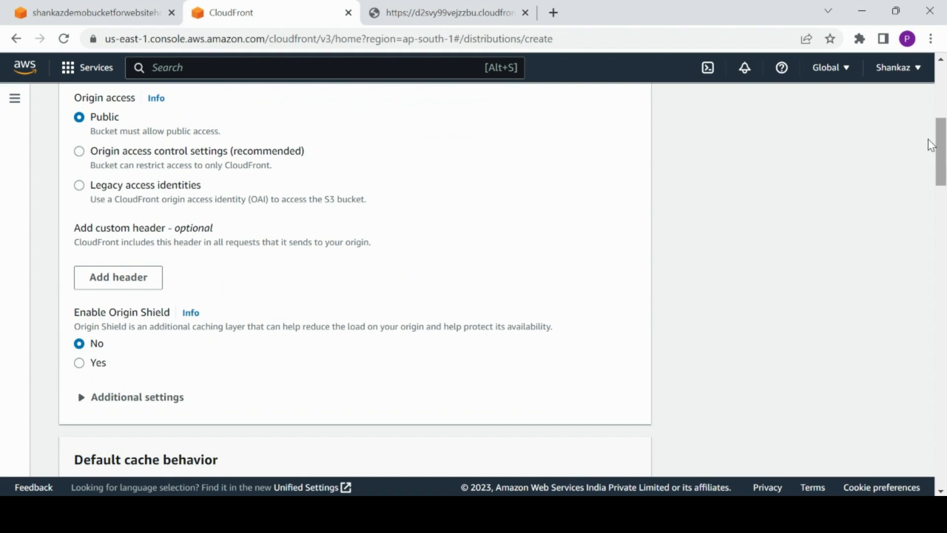
Set origin access to Origin access control settings using the bucket's control setting, and create the distribution.
{"action": "left_click", "coordinate": [79, 151]}
{"action": "left_click", "coordinate": [240, 275]}
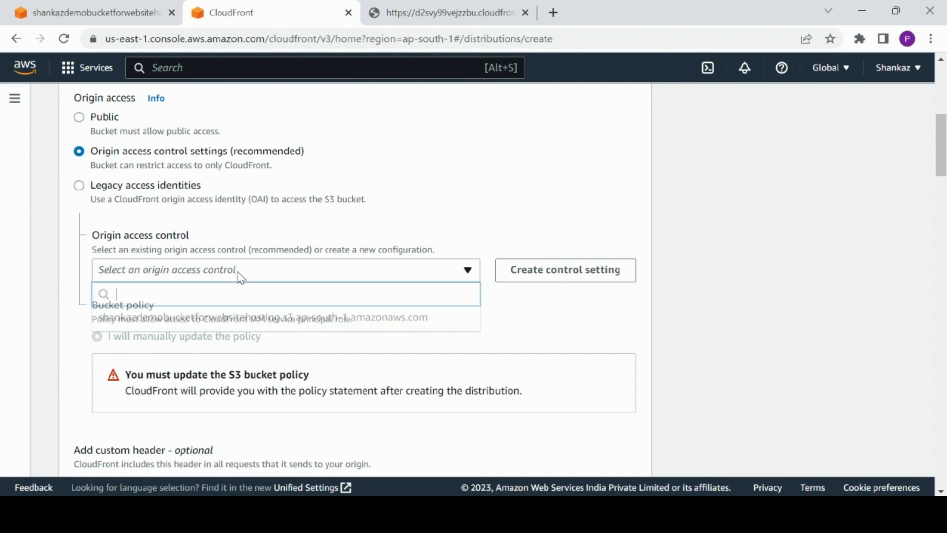
{"action": "left_click", "coordinate": [263, 318]}
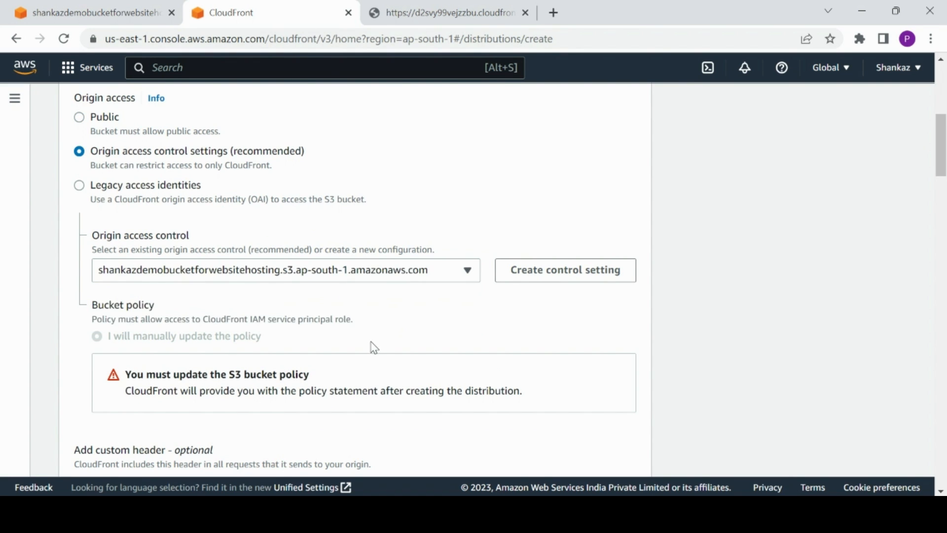
{"action": "left_click_drag", "start_coordinate": [945, 160], "coordinate": [945, 452]}
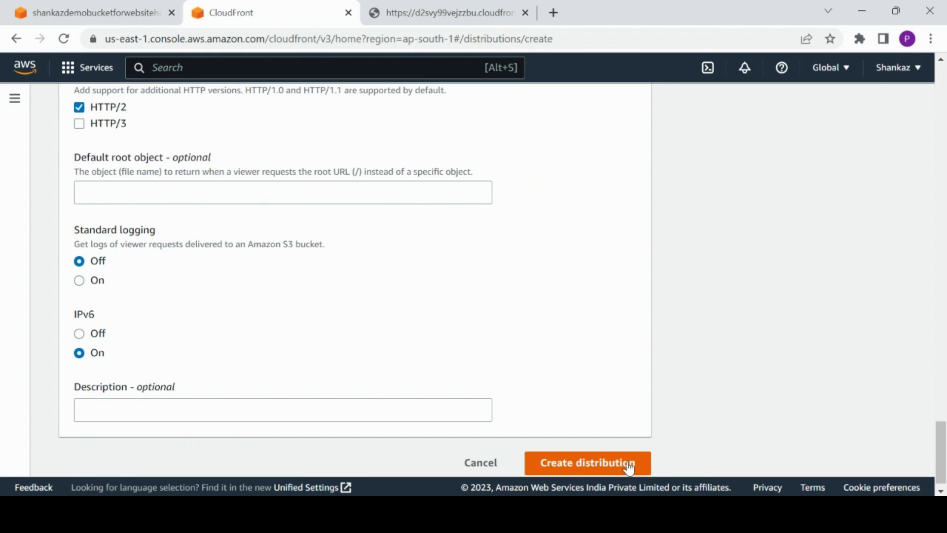
{"action": "left_click", "coordinate": [630, 466]}
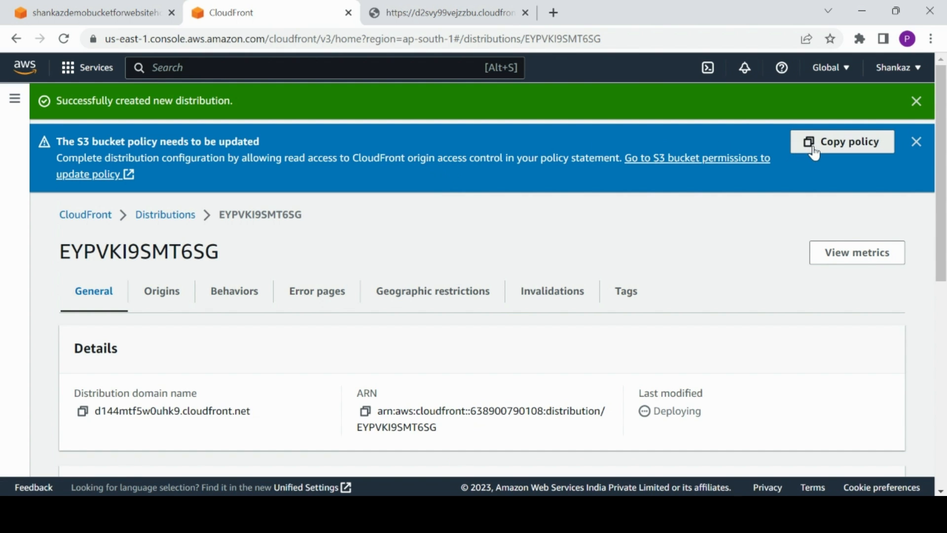
Copy the generated policy statement and paste it into the S3 bucket's policy editor.
{"action": "left_click", "coordinate": [815, 153]}
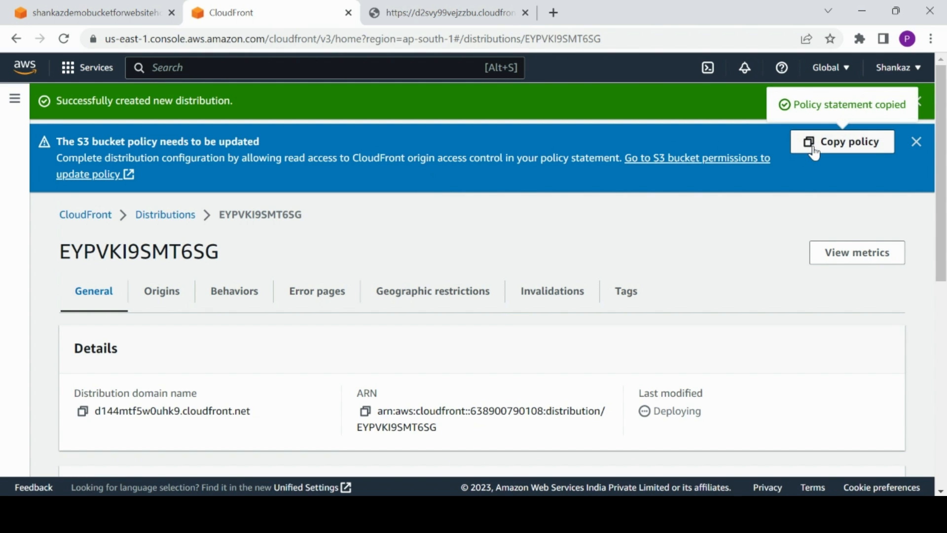
{"action": "left_click", "coordinate": [88, 12]}
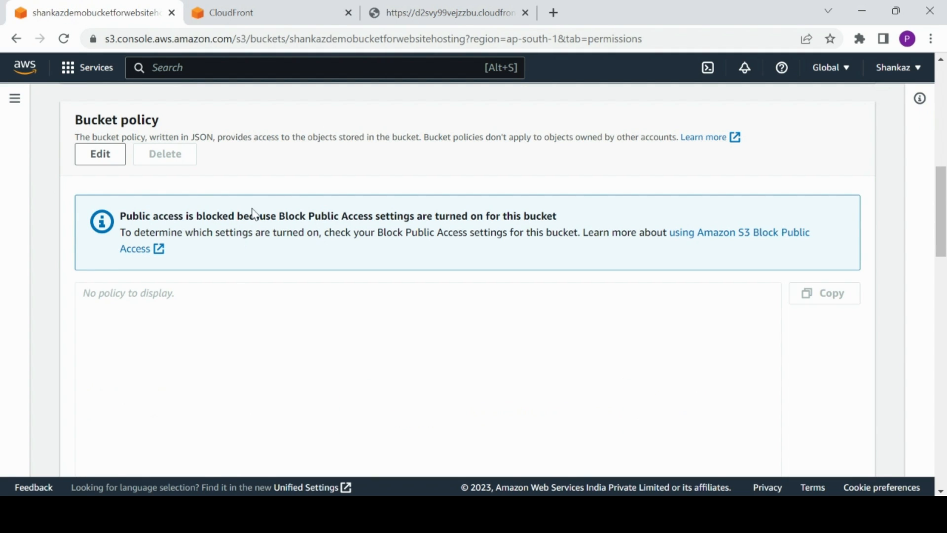
{"action": "left_click", "coordinate": [299, 323]}
{"action": "left_click", "coordinate": [116, 154]}
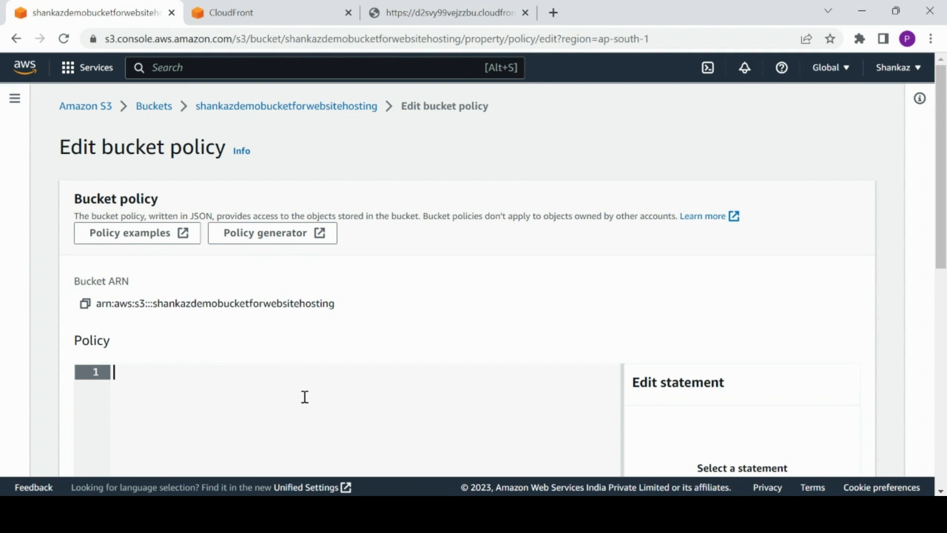
{"action": "key", "text": "ctrl+v"}
Replace the distribution ID in the policy's AWS:SourceArn with the original distribution's ID E27EFU6RAUW8NV from the distributions list.
{"action": "left_click_drag", "start_coordinate": [944, 195], "coordinate": [943, 335]}
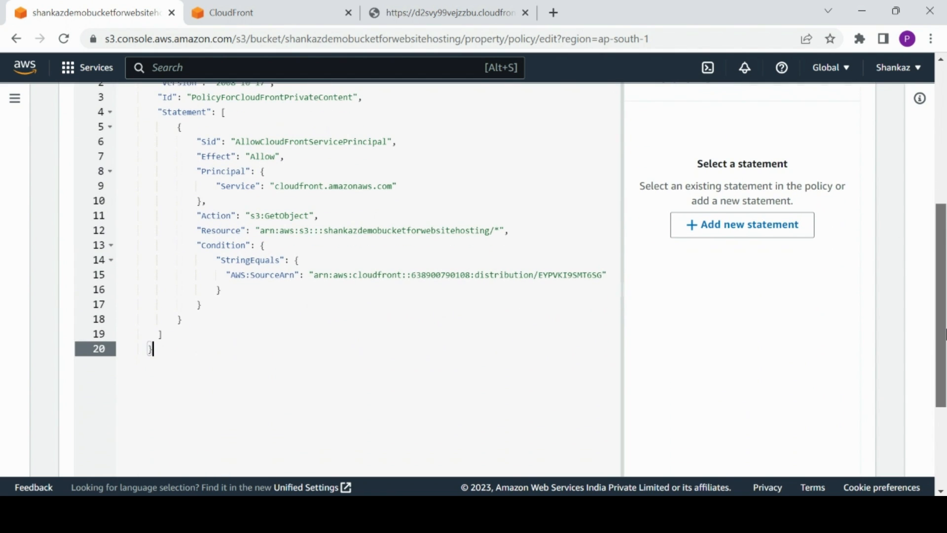
{"action": "left_click", "coordinate": [564, 276]}
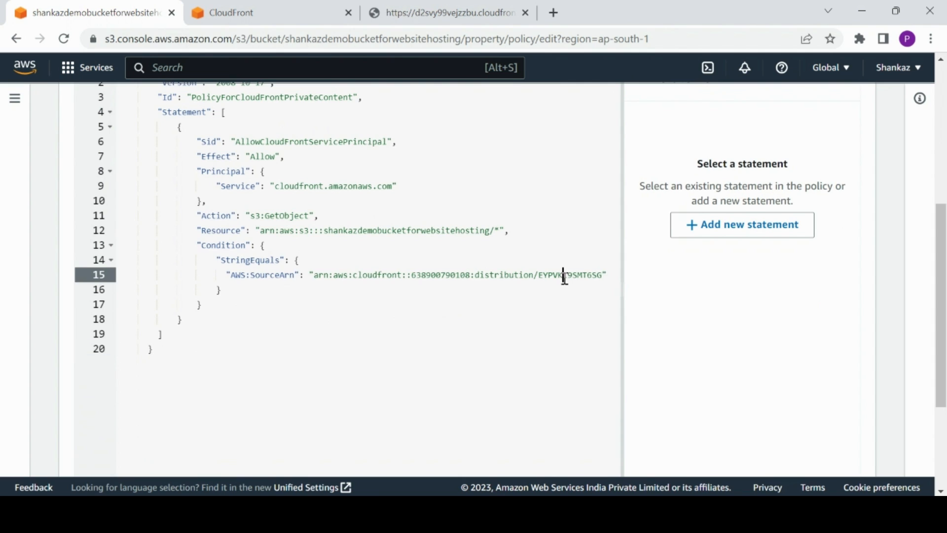
{"action": "double_click", "coordinate": [563, 275]}
{"action": "key", "text": "BackSpace"}
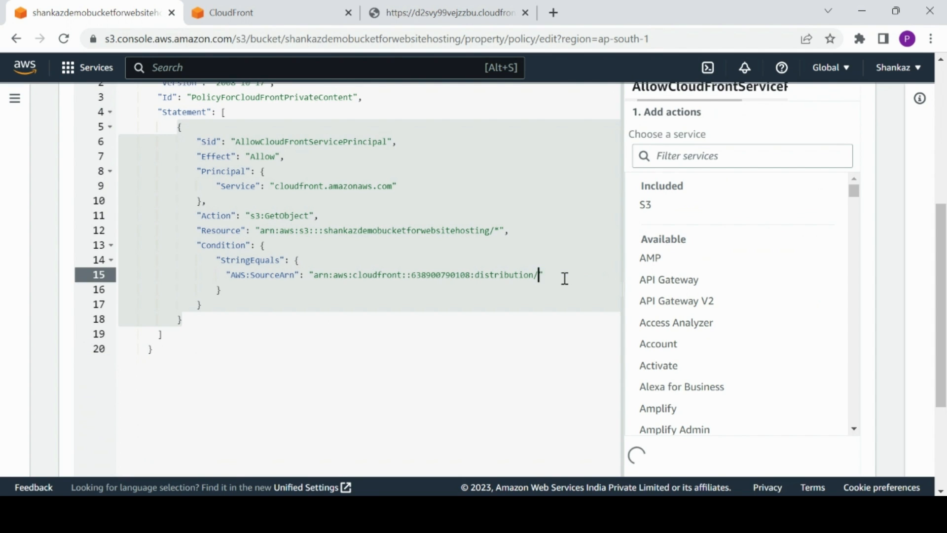
{"action": "left_click", "coordinate": [298, 9]}
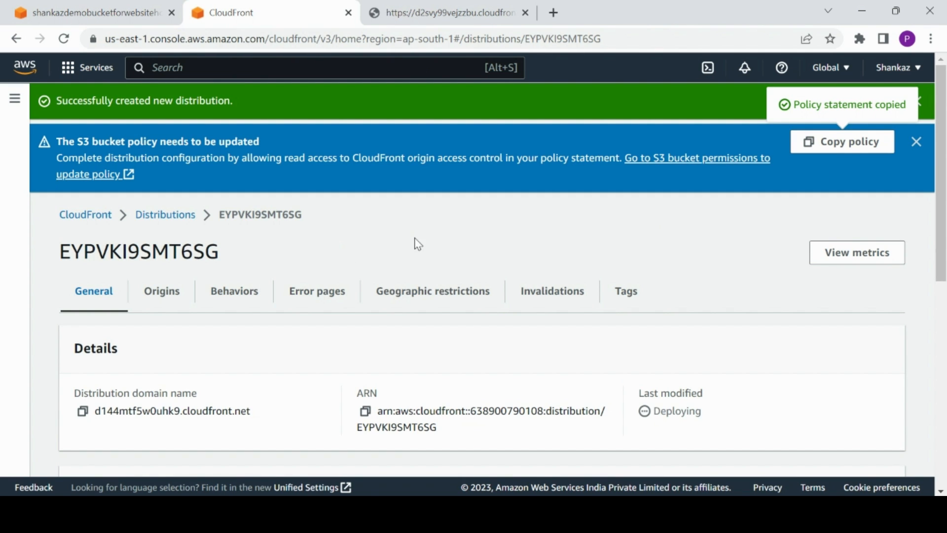
{"action": "left_click", "coordinate": [169, 215]}
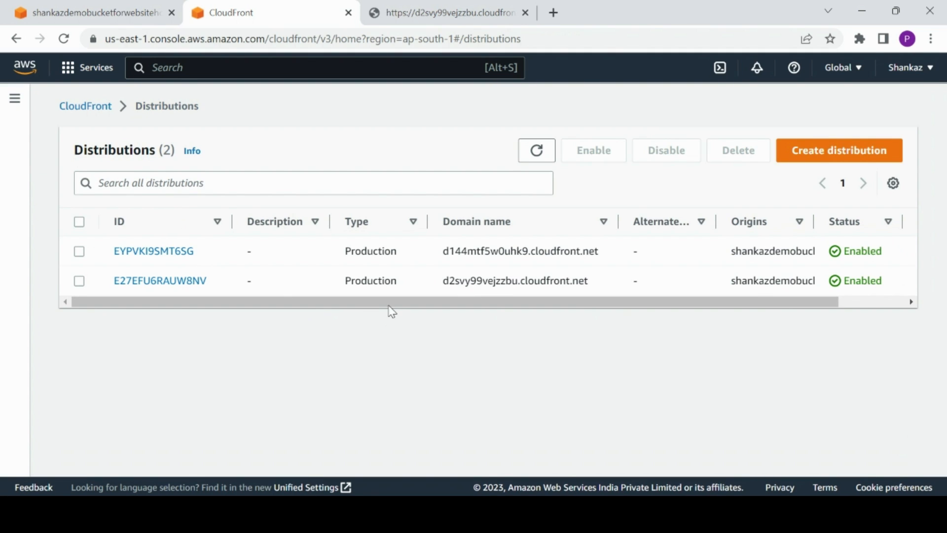
{"action": "left_click_drag", "start_coordinate": [391, 309], "coordinate": [545, 316]}
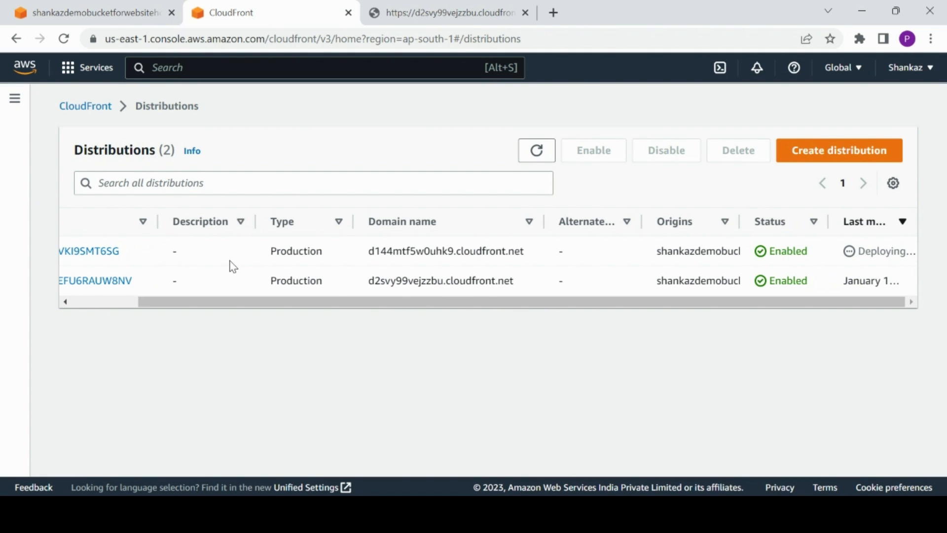
{"action": "left_click_drag", "start_coordinate": [141, 281], "coordinate": [113, 284]}
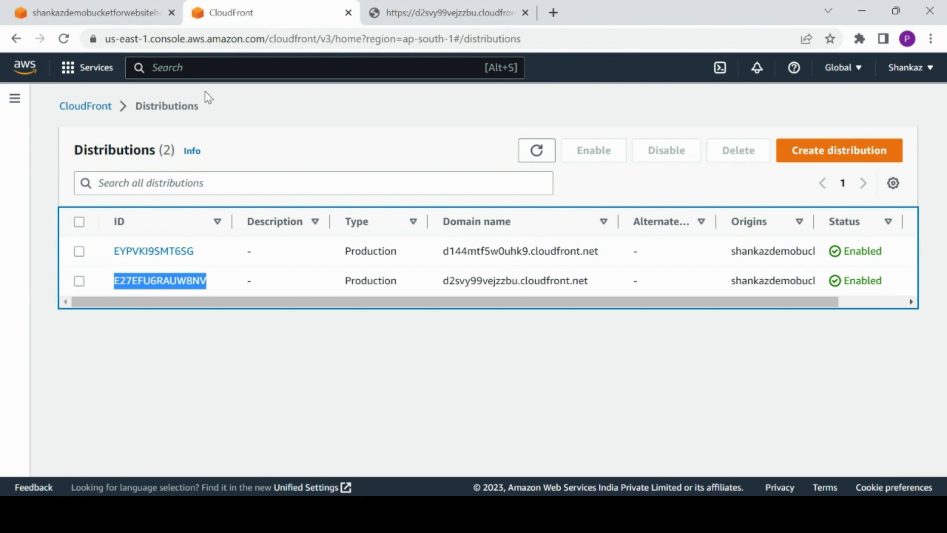
{"action": "left_click", "coordinate": [142, 14]}
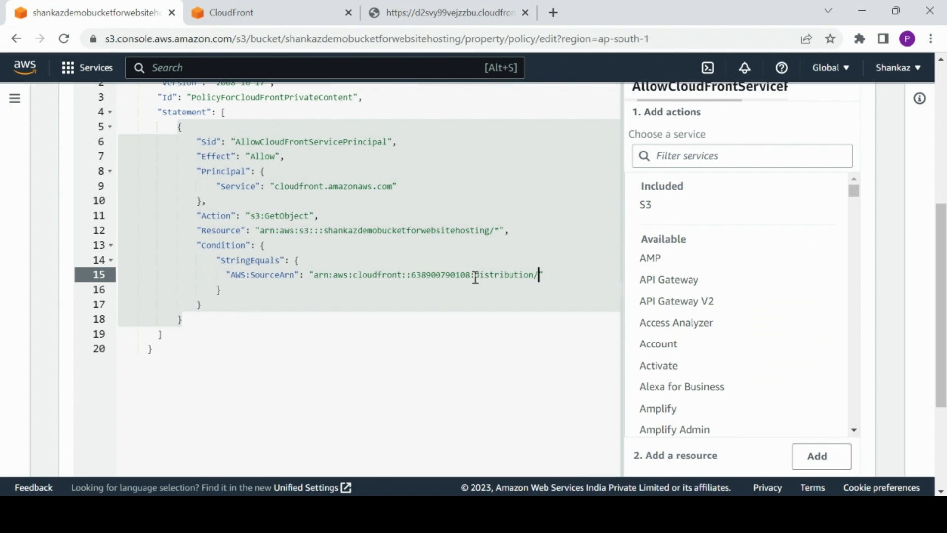
{"action": "left_click", "coordinate": [536, 275]}
{"action": "key", "text": "ctrl+v"}
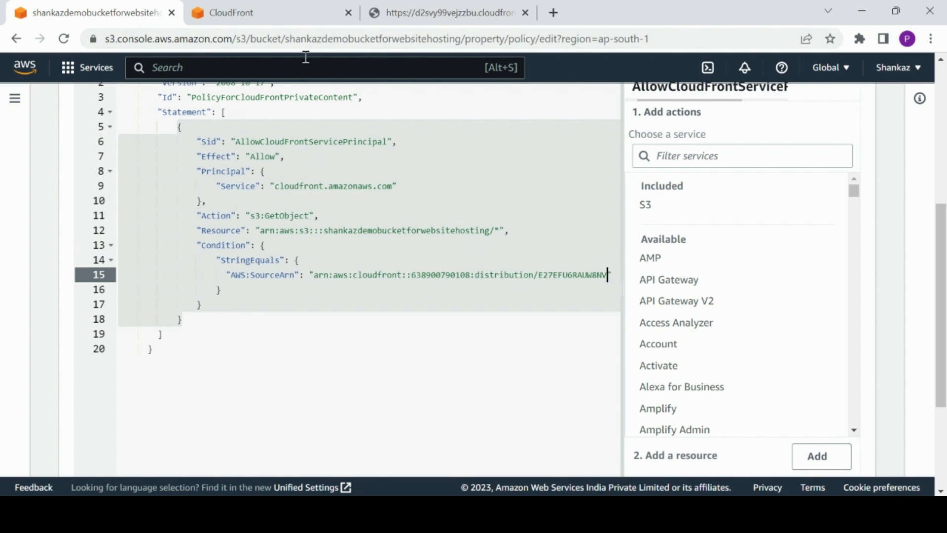
Copy the original distribution's ARN, then save the edited bucket policy.
{"action": "left_click", "coordinate": [300, 7]}
{"action": "left_click", "coordinate": [174, 283]}
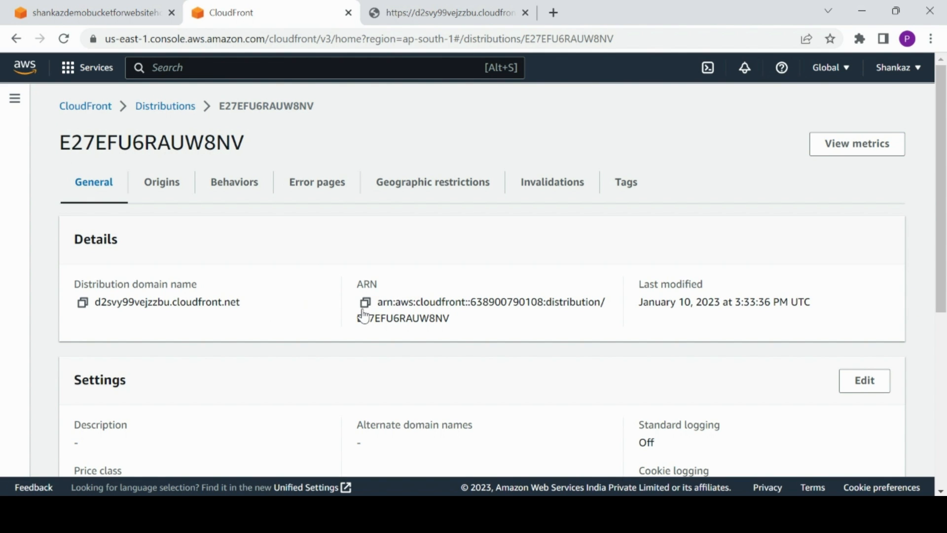
{"action": "left_click", "coordinate": [365, 303]}
{"action": "left_click", "coordinate": [89, 12]}
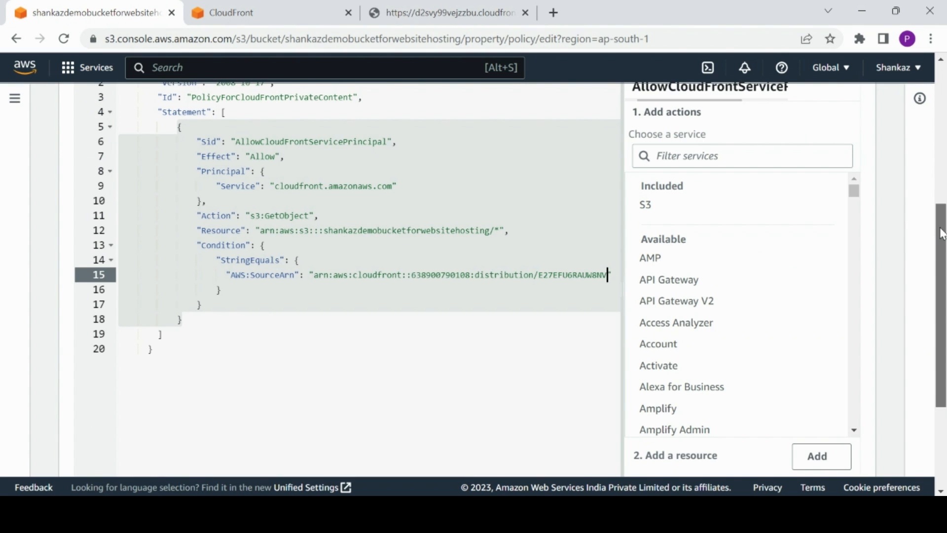
{"action": "left_click_drag", "start_coordinate": [941, 232], "coordinate": [944, 360]}
{"action": "left_click", "coordinate": [853, 451]}
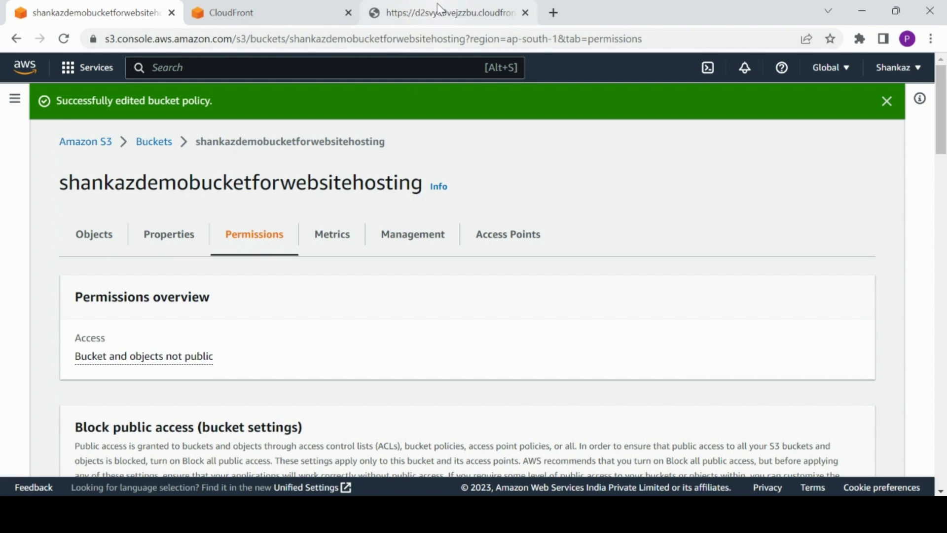
Reload the CloudFront index.html test page, then close its tab.
{"action": "left_click", "coordinate": [287, 7]}
{"action": "left_click_drag", "start_coordinate": [451, 6], "coordinate": [81, 54]}
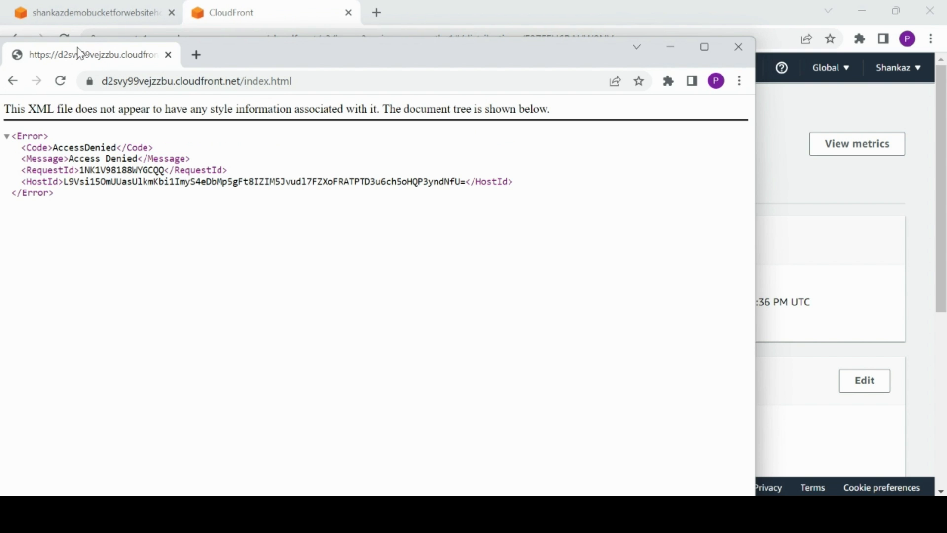
{"action": "left_click_drag", "start_coordinate": [146, 62], "coordinate": [416, 9]}
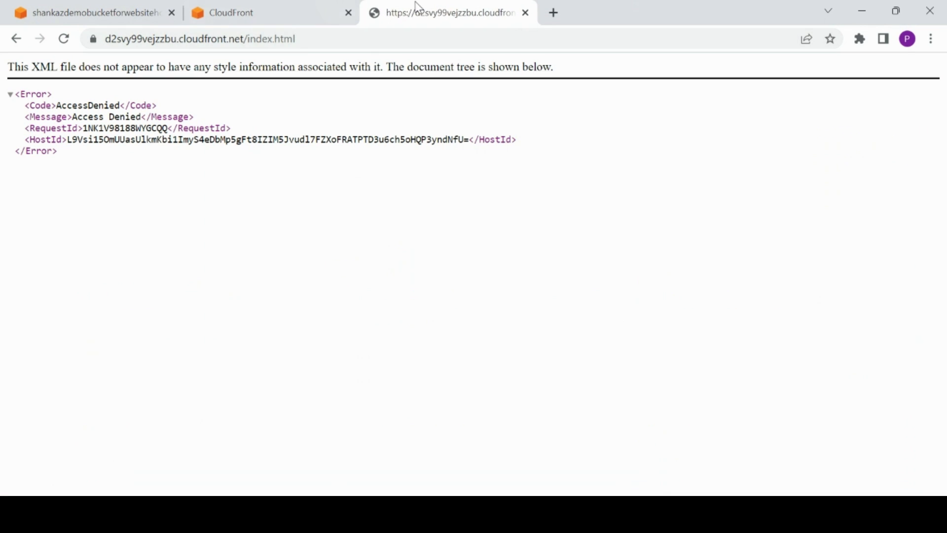
{"action": "left_click", "coordinate": [73, 42]}
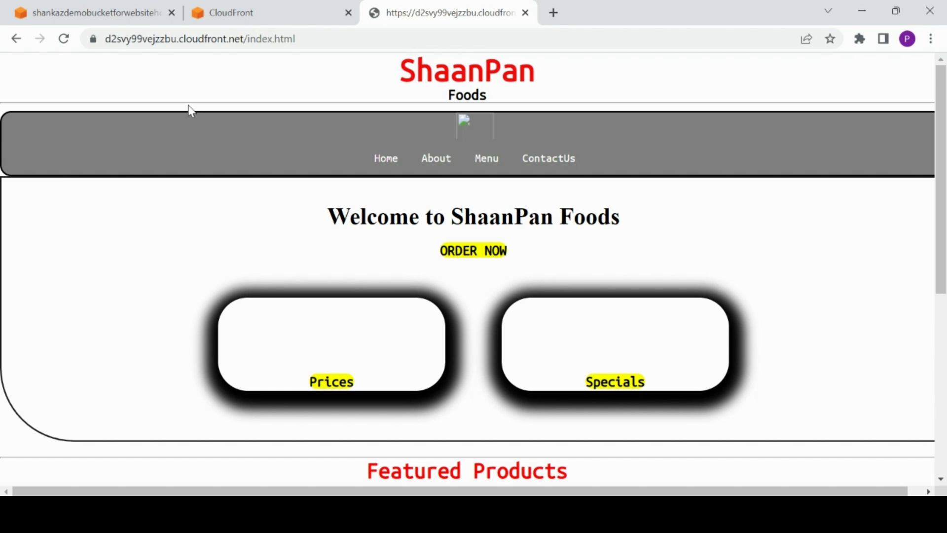
{"action": "left_click", "coordinate": [302, 39]}
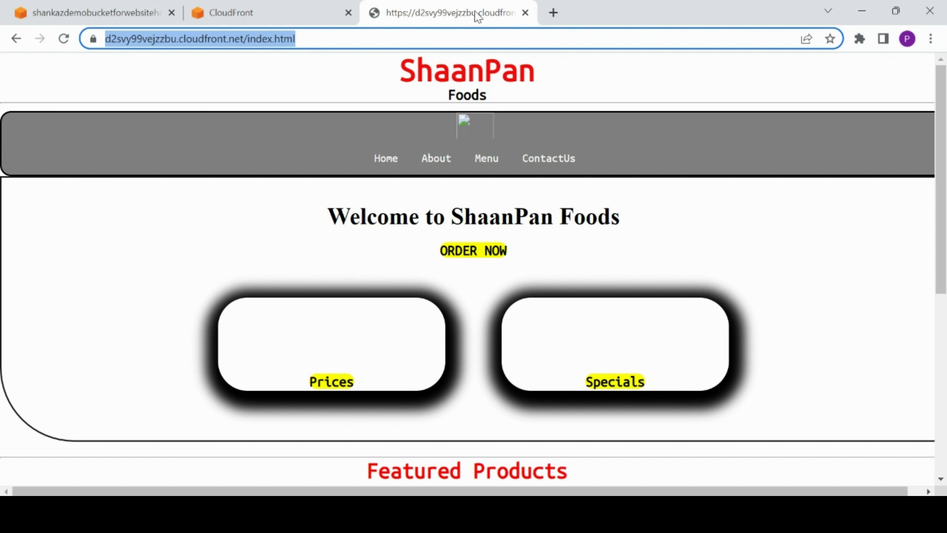
{"action": "left_click", "coordinate": [525, 13]}
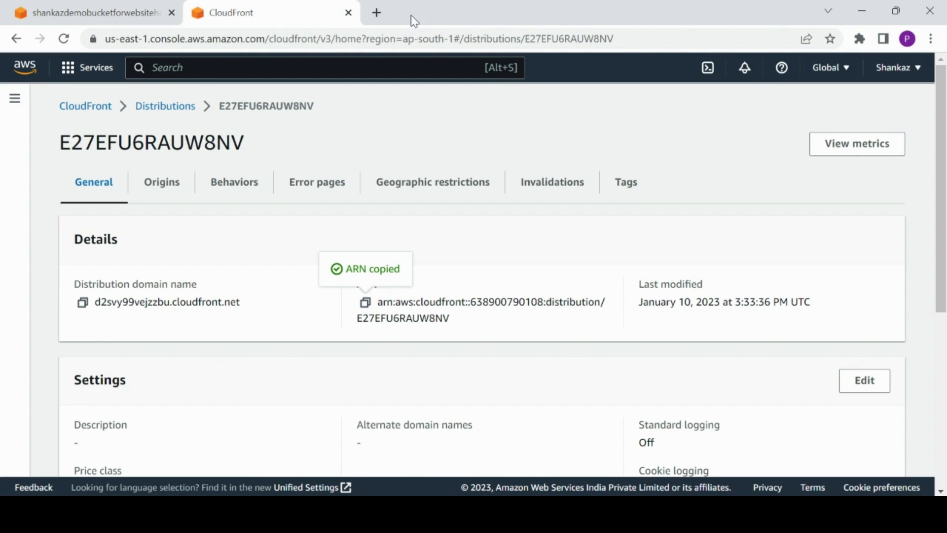
Open the CloudFront distribution's index.html URL in a new browser tab.
{"action": "left_click", "coordinate": [376, 12]}
{"action": "key", "text": "ctrl+v"}
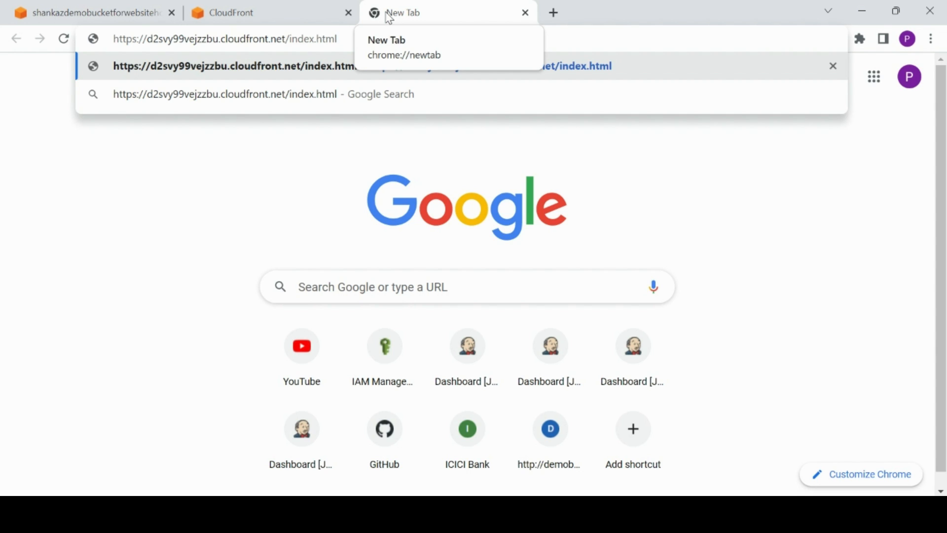
{"action": "key", "text": "Return"}
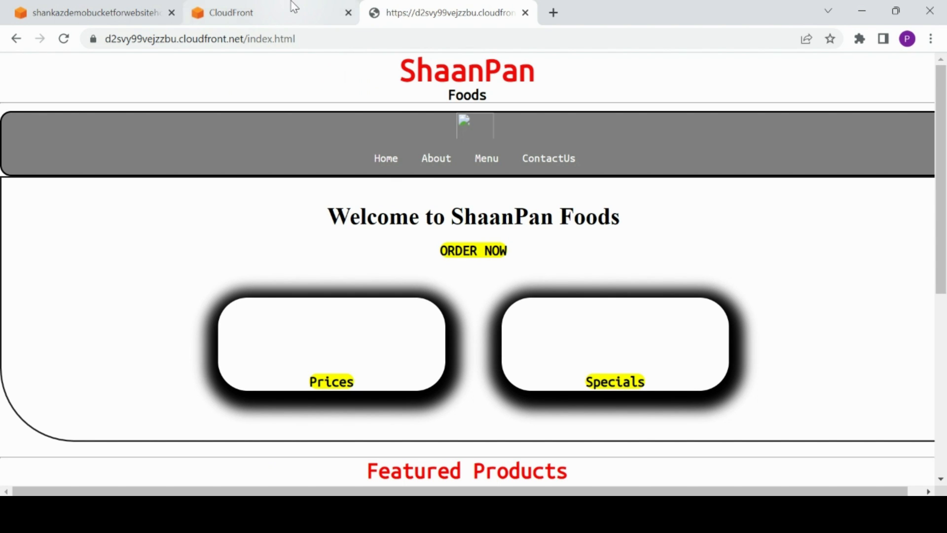
Open the distribution's Invalidations list in the CloudFront console.
{"action": "left_click_drag", "start_coordinate": [291, 10], "coordinate": [371, 46]}
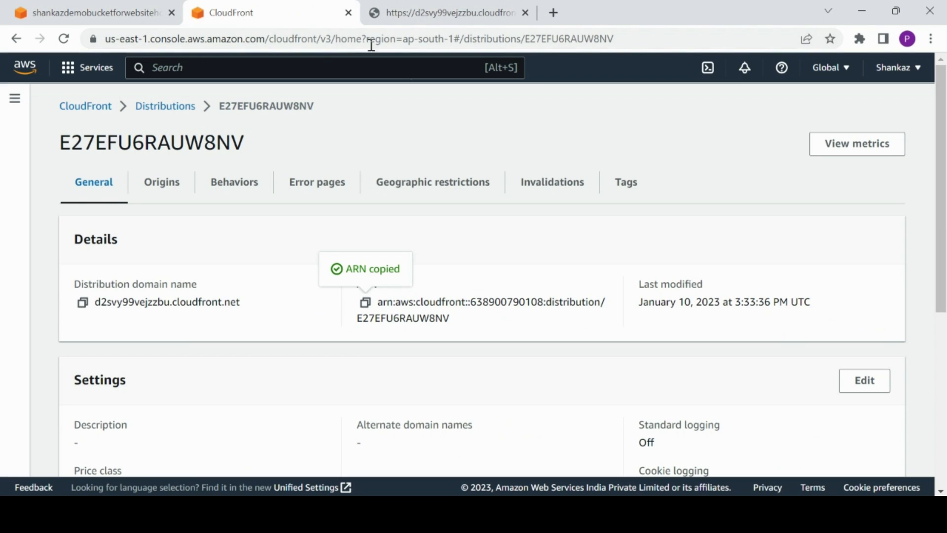
{"action": "left_click", "coordinate": [546, 192]}
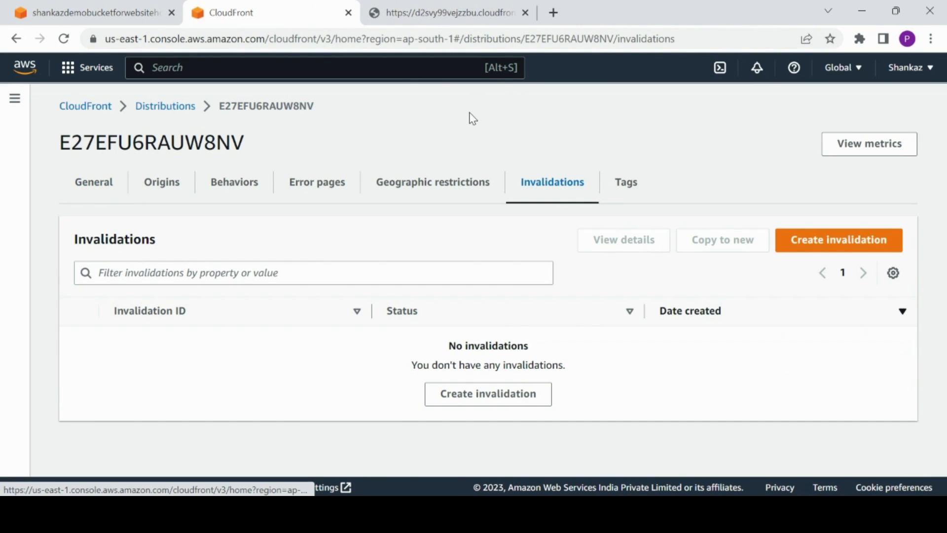
Reload the CloudFront-served index.html page in the website tab.
{"action": "left_click", "coordinate": [444, 20]}
{"action": "left_click", "coordinate": [367, 35]}
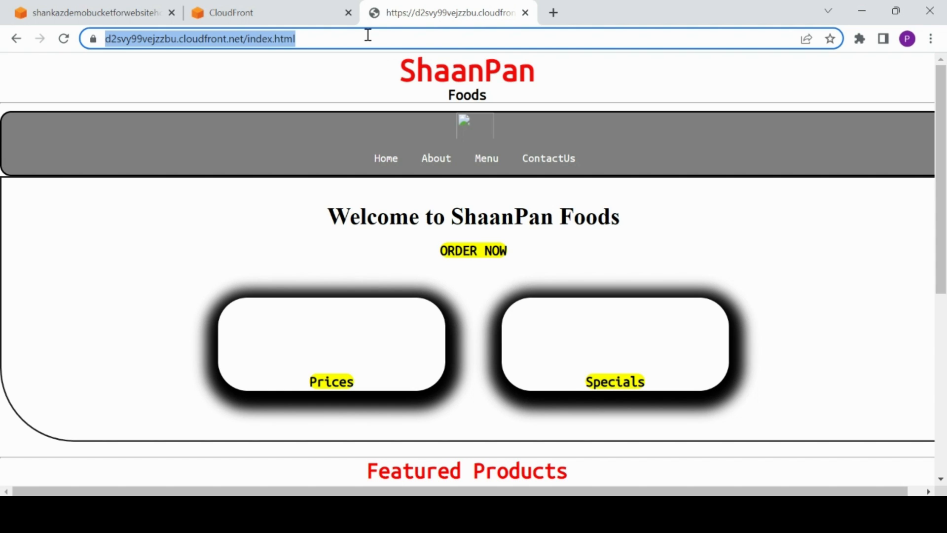
{"action": "left_click", "coordinate": [330, 98]}
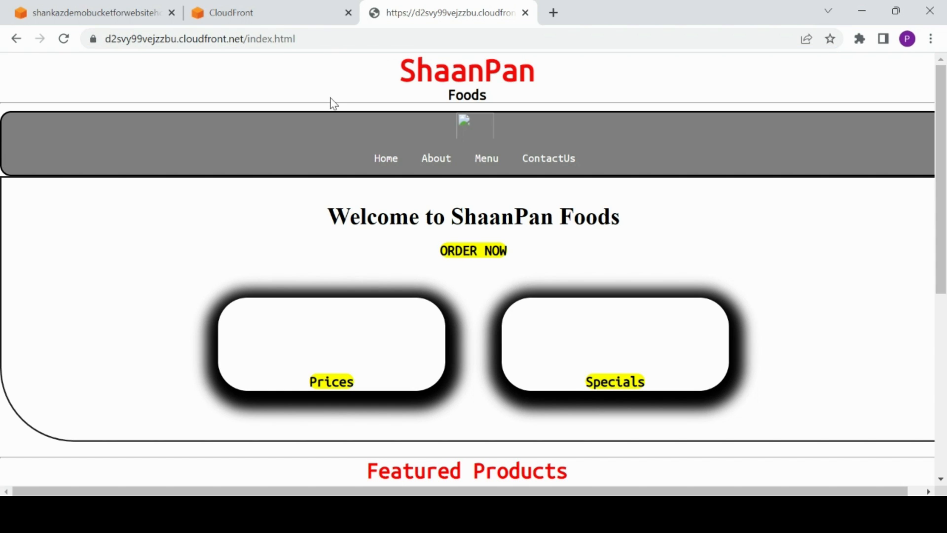
{"action": "left_click", "coordinate": [322, 38]}
{"action": "key", "text": "Return"}
{"action": "left_click", "coordinate": [322, 39]}
{"action": "key", "text": "Return"}
Open the S3 bucket's Objects tab, then return to the website tab.
{"action": "left_click", "coordinate": [110, 6]}
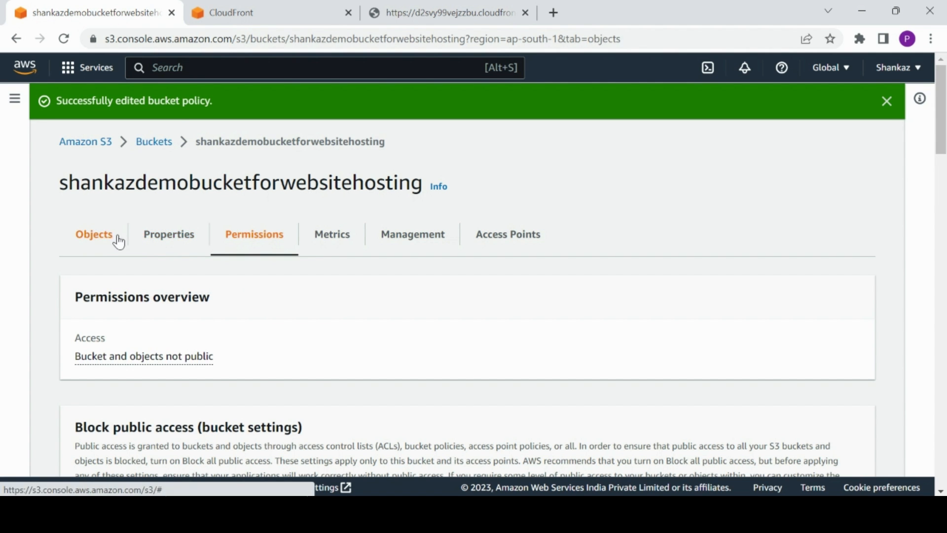
{"action": "left_click", "coordinate": [117, 240]}
{"action": "left_click", "coordinate": [451, 2]}
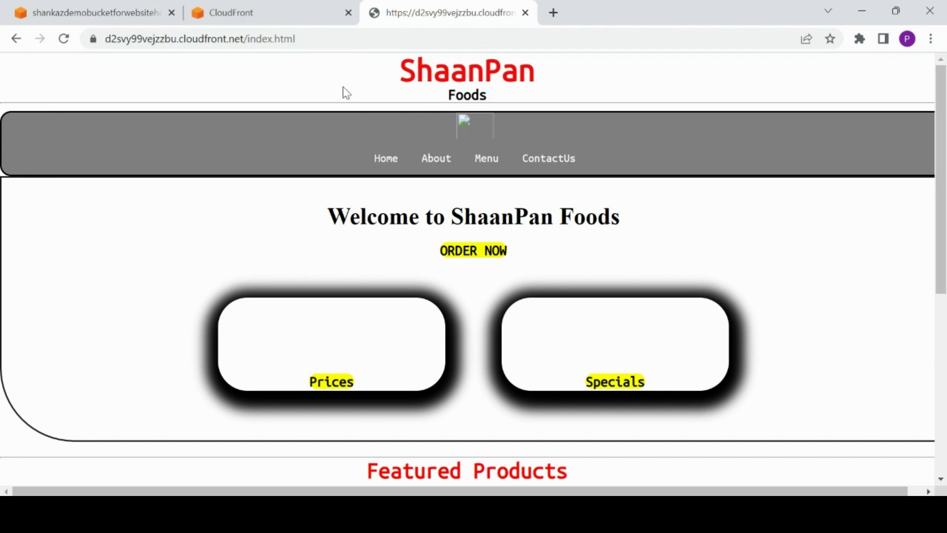
{"action": "left_click", "coordinate": [279, 6]}
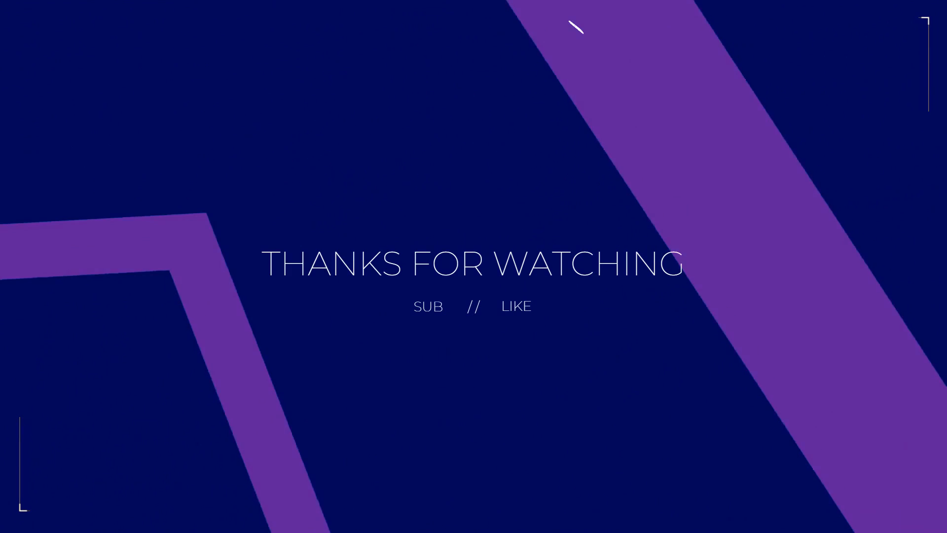